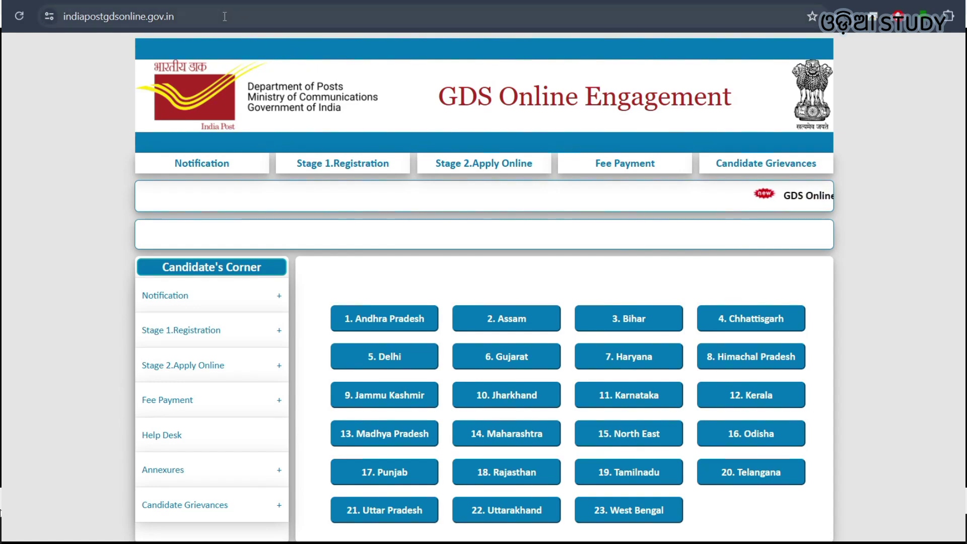
# Open the Stage 1 Registration form from the home page's navigation menu.
pyautogui.moveTo(224, 17); pyautogui.dragTo(3, 35)
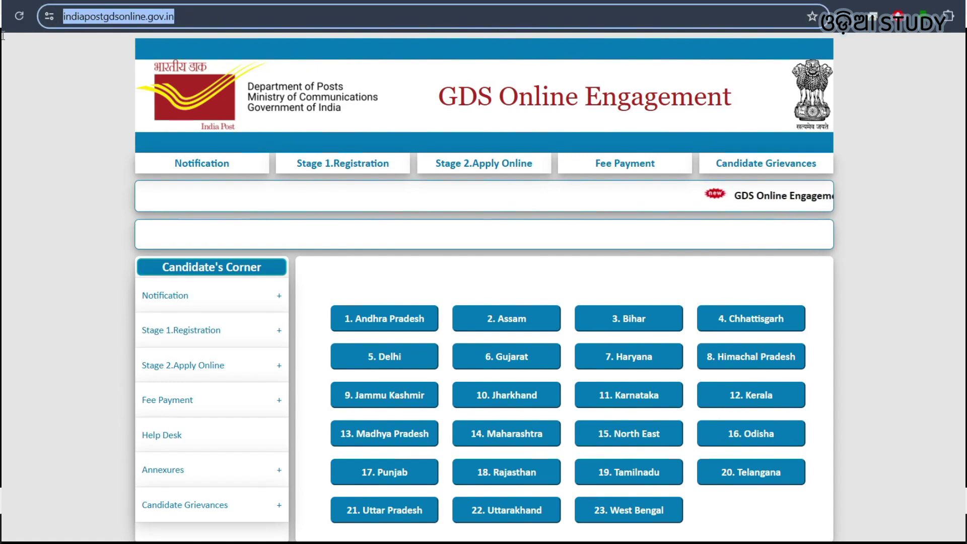
pyautogui.moveTo(307, 162)
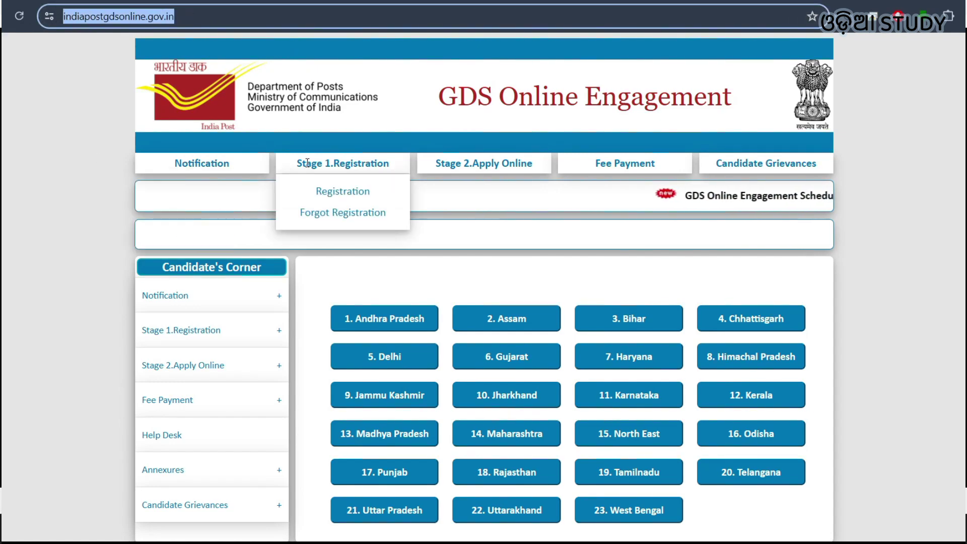
pyautogui.click(352, 195)
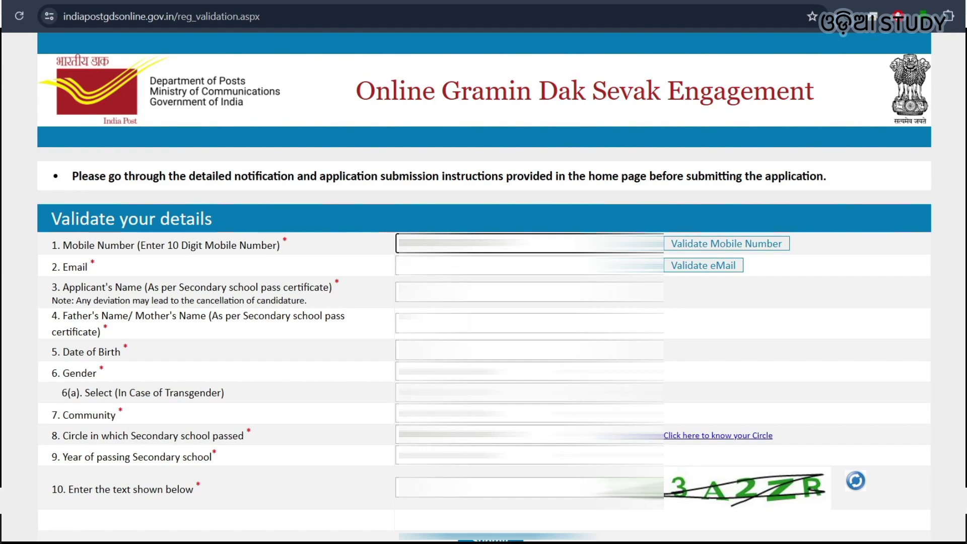
# Request an OTP for the entered mobile number and submit it to verify the number.
pyautogui.hotkey('ctrl', 'a')
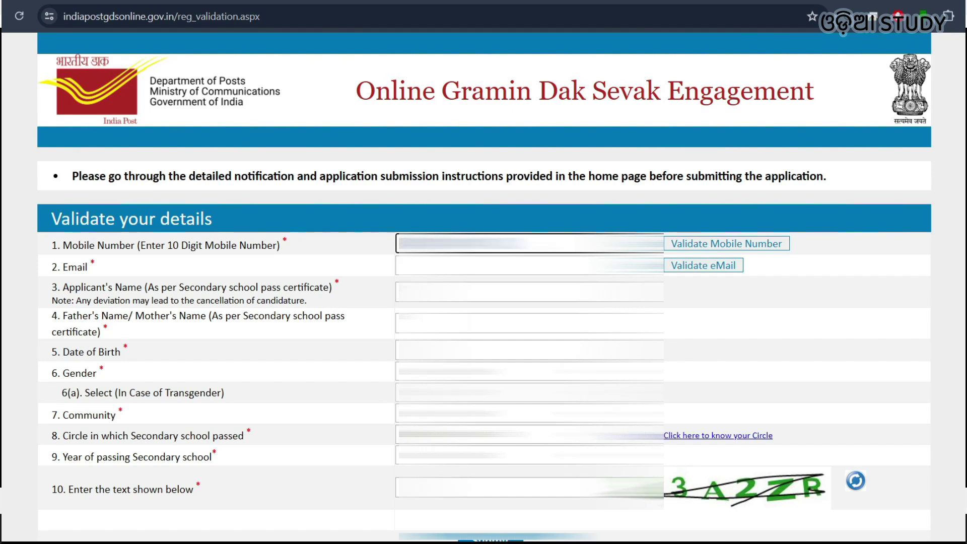
pyautogui.click(508, 243)
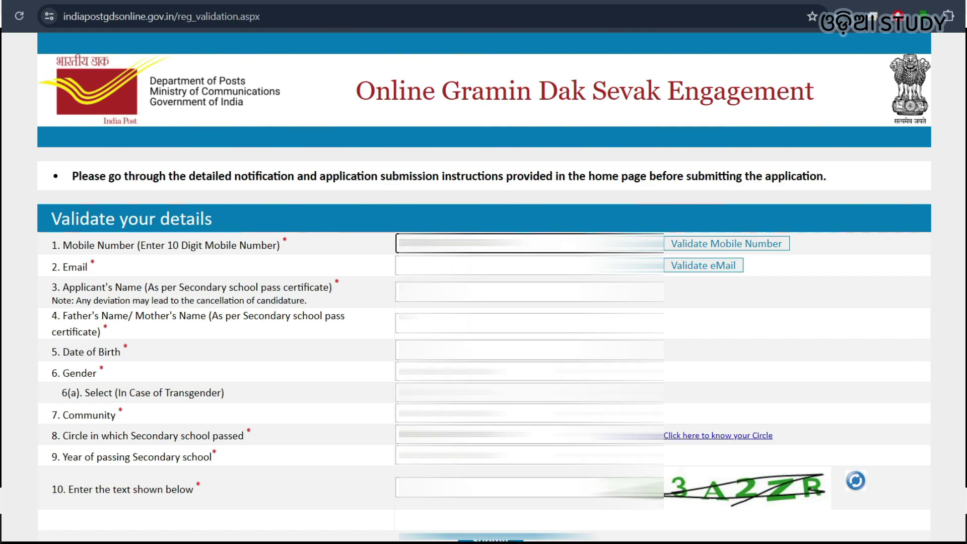
pyautogui.click(715, 244)
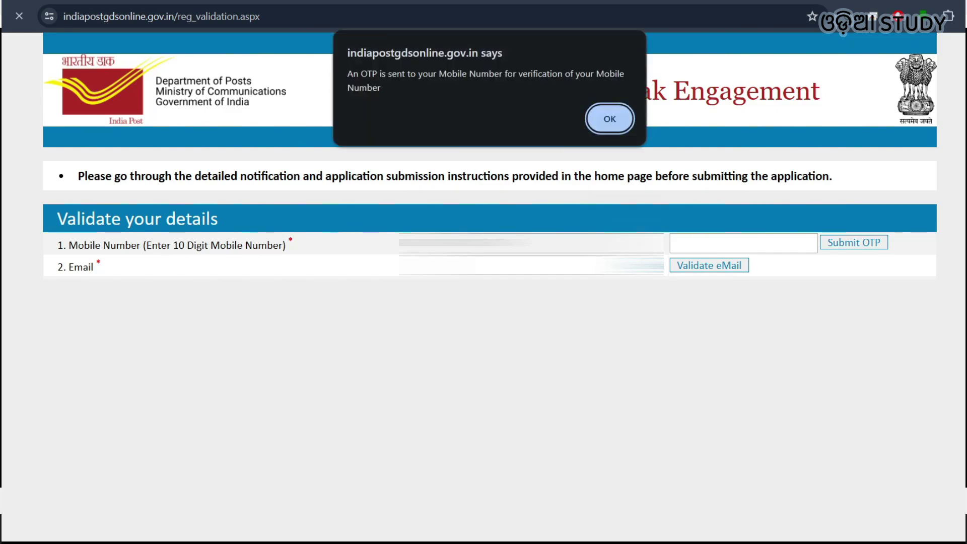
pyautogui.click(607, 118)
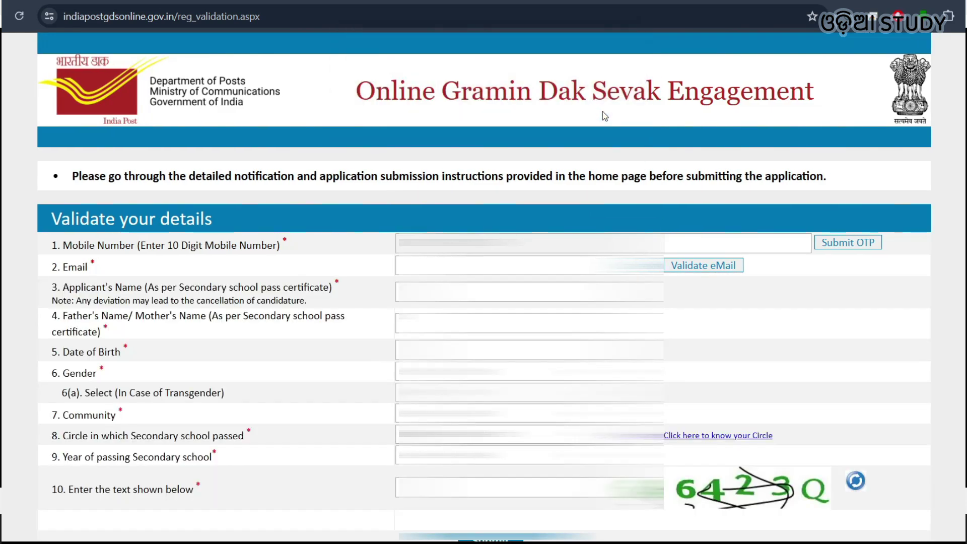
pyautogui.click(718, 246)
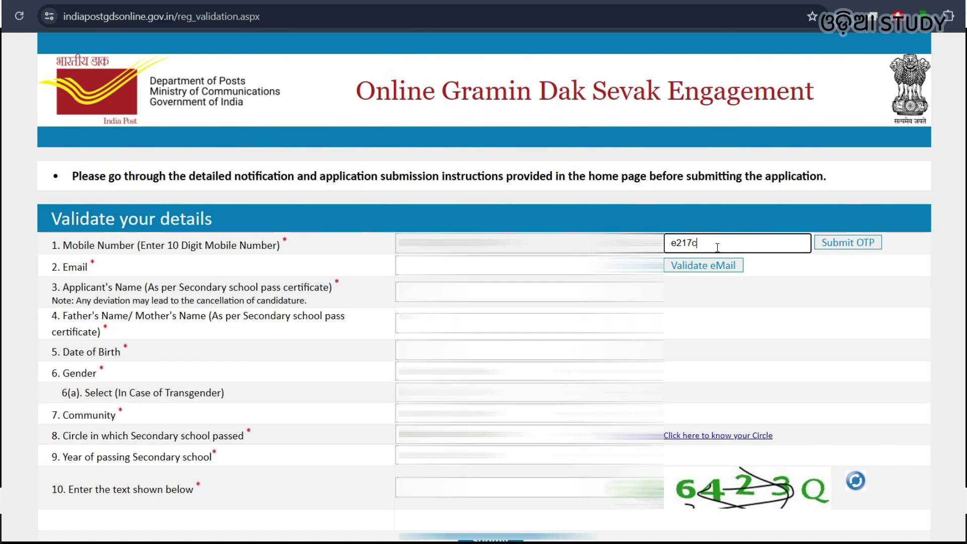
pyautogui.click(852, 243)
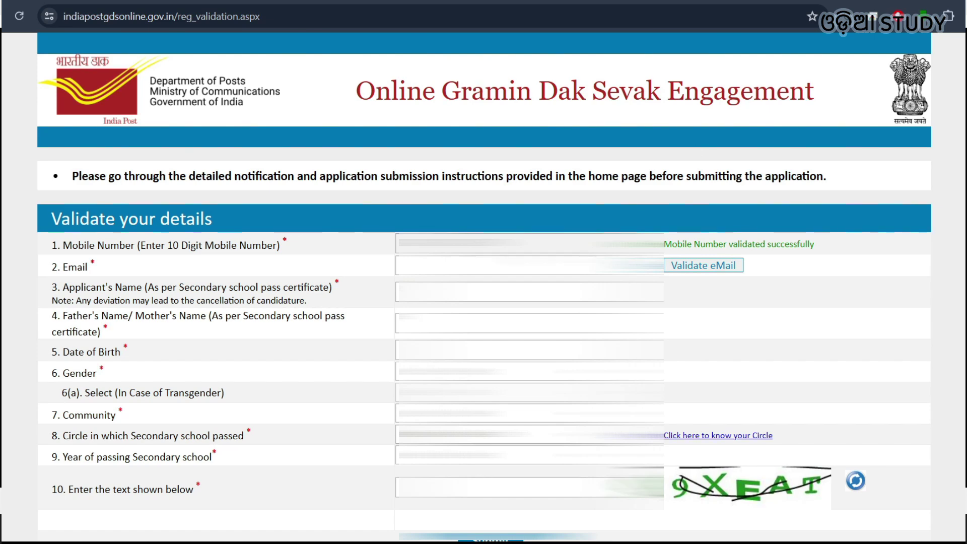
# Paste the applicant's e-mail address and verify it with its OTP.
pyautogui.click(529, 265)
pyautogui.hotkey('ctrl', 'v')
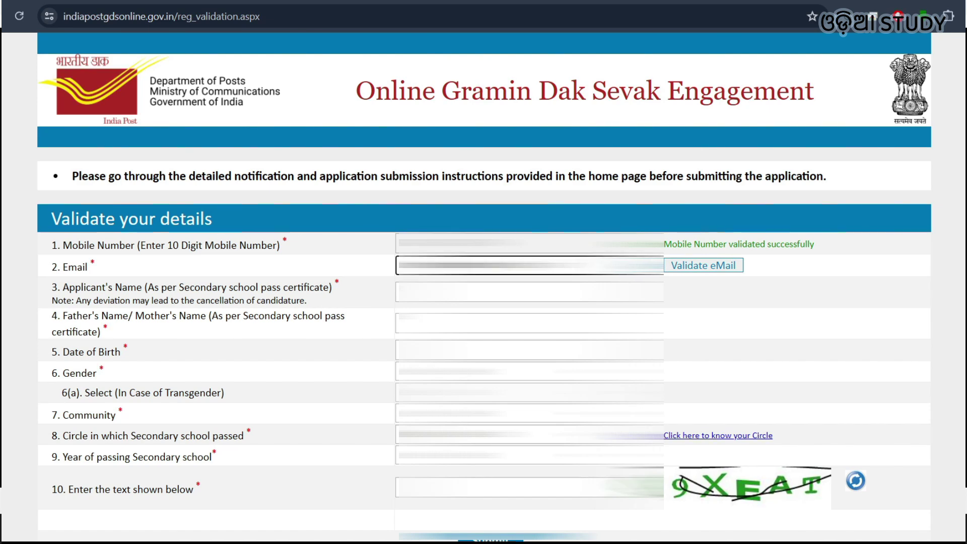
pyautogui.click(711, 268)
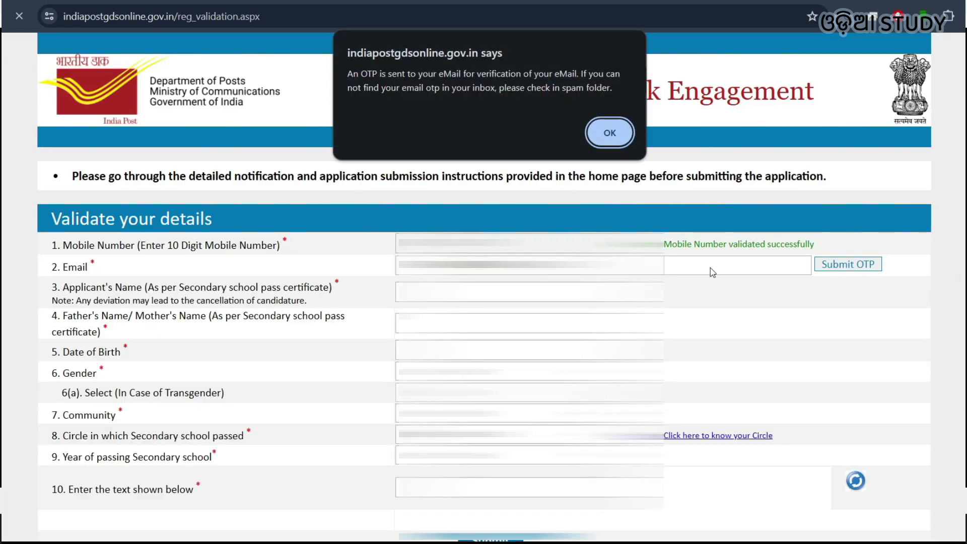
pyautogui.click(609, 132)
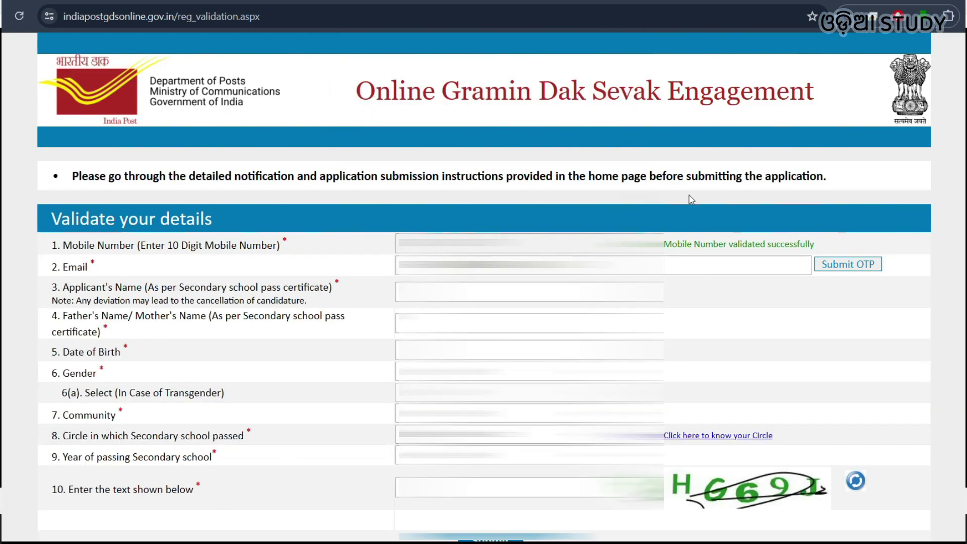
pyautogui.click(726, 273)
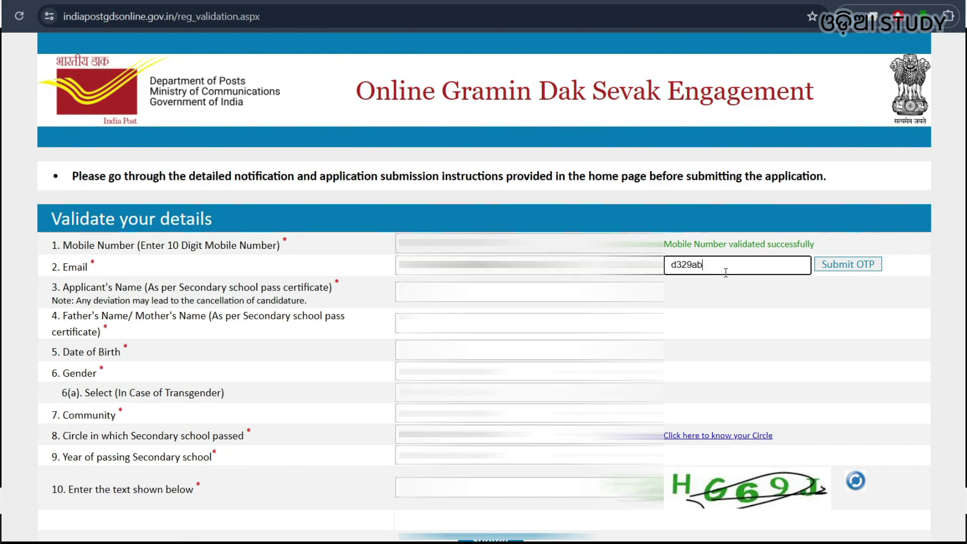
pyautogui.click(850, 266)
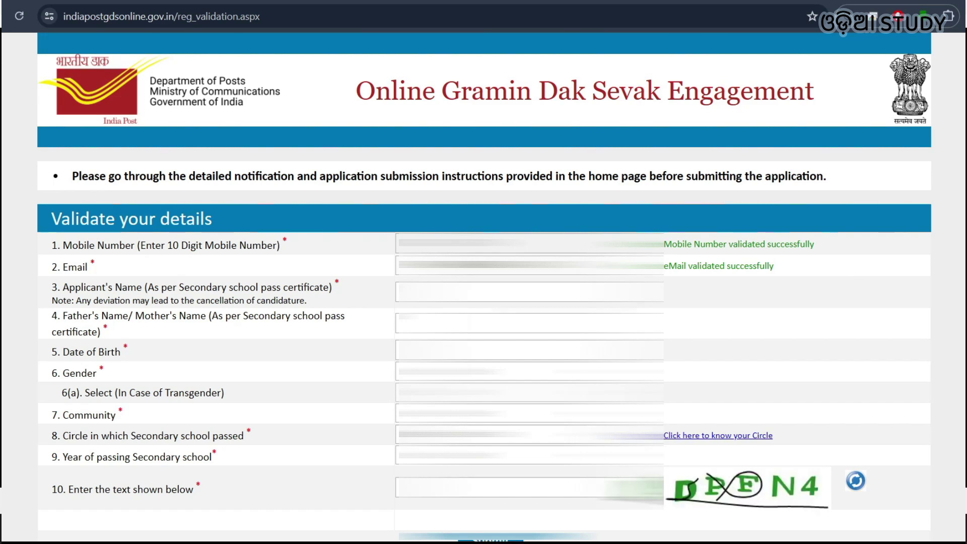
pyautogui.click(528, 292)
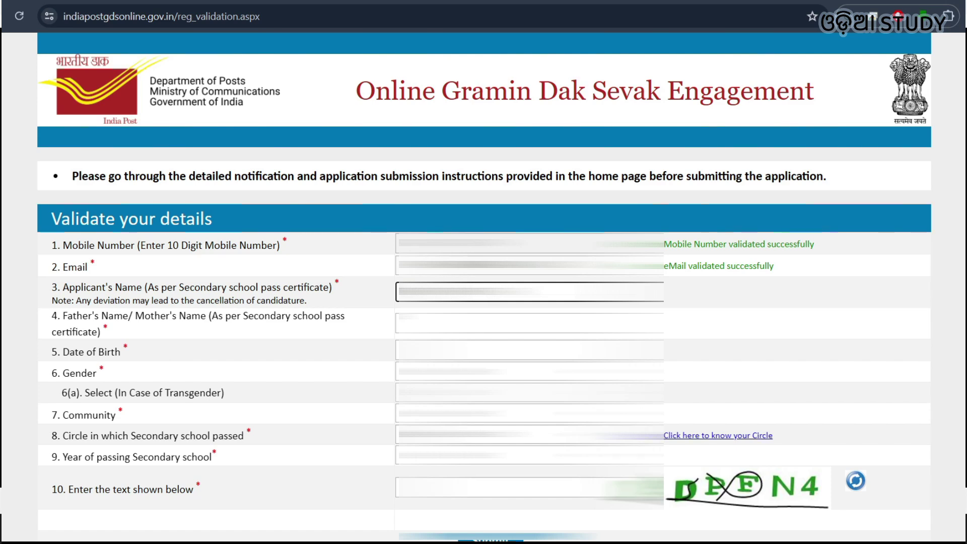
# Fill in the Father's/Mother's Name and Date of Birth, then submit and acknowledge the confirmation.
pyautogui.click(529, 323)
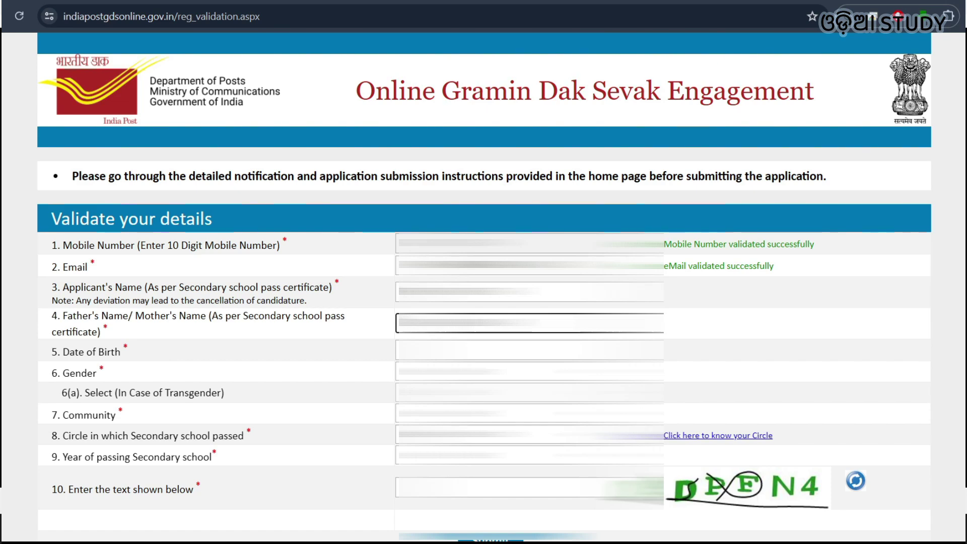
pyautogui.click(529, 349)
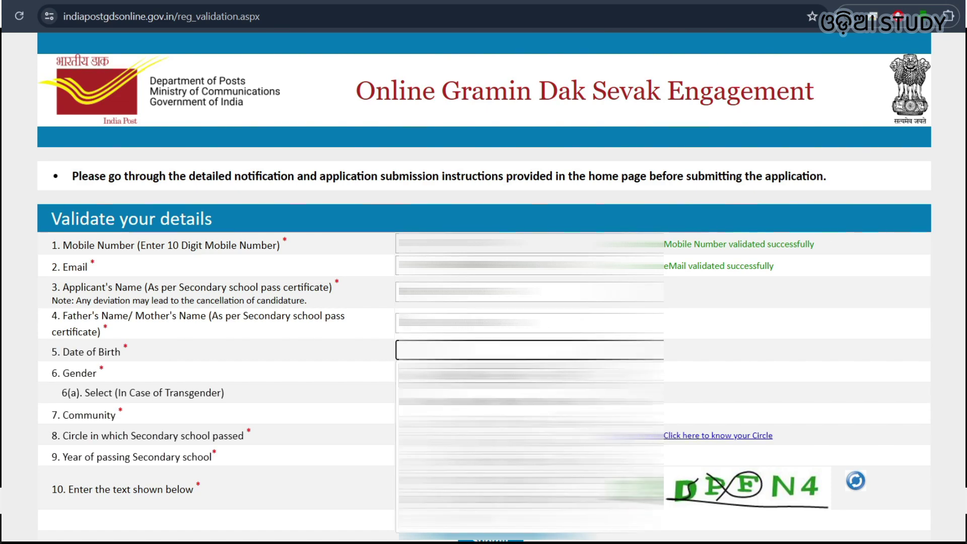
pyautogui.click(524, 375)
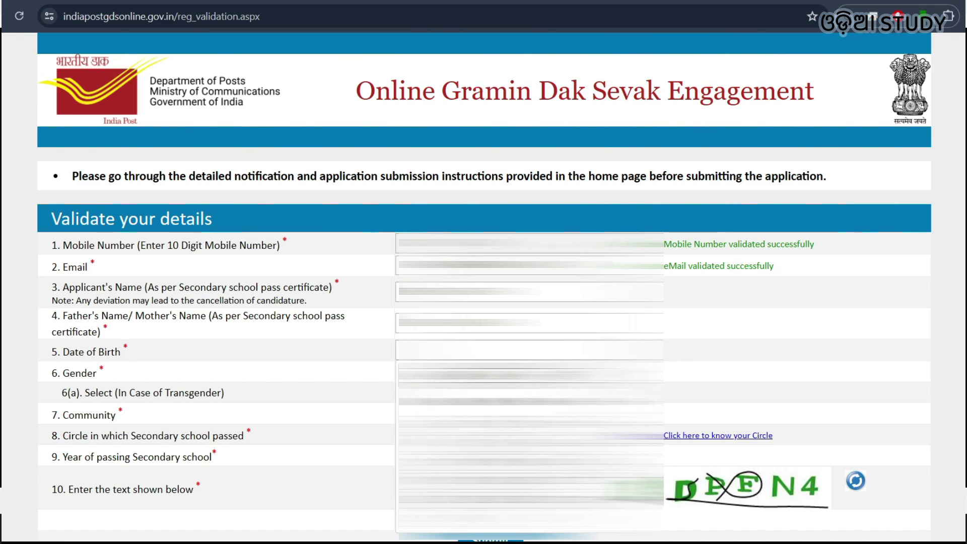
pyautogui.click(463, 428)
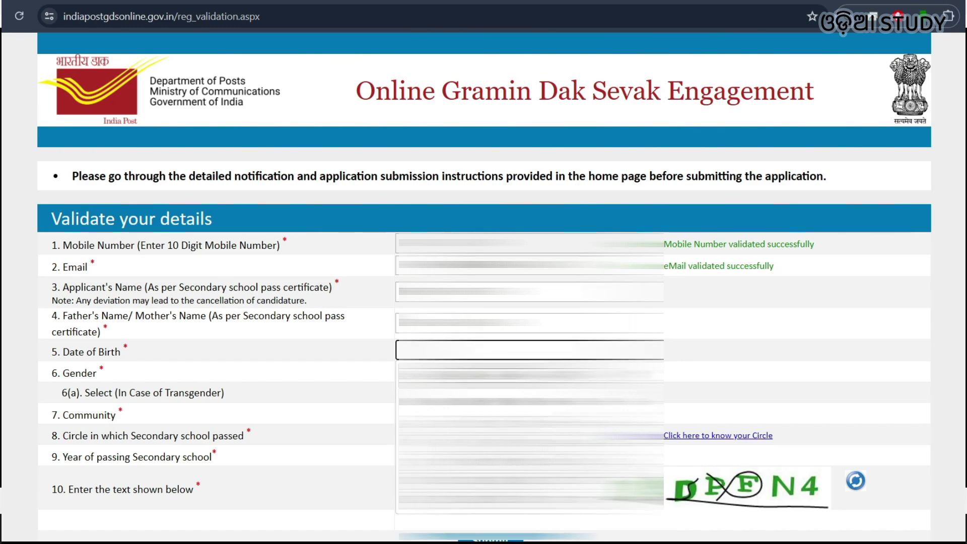
pyautogui.click(521, 375)
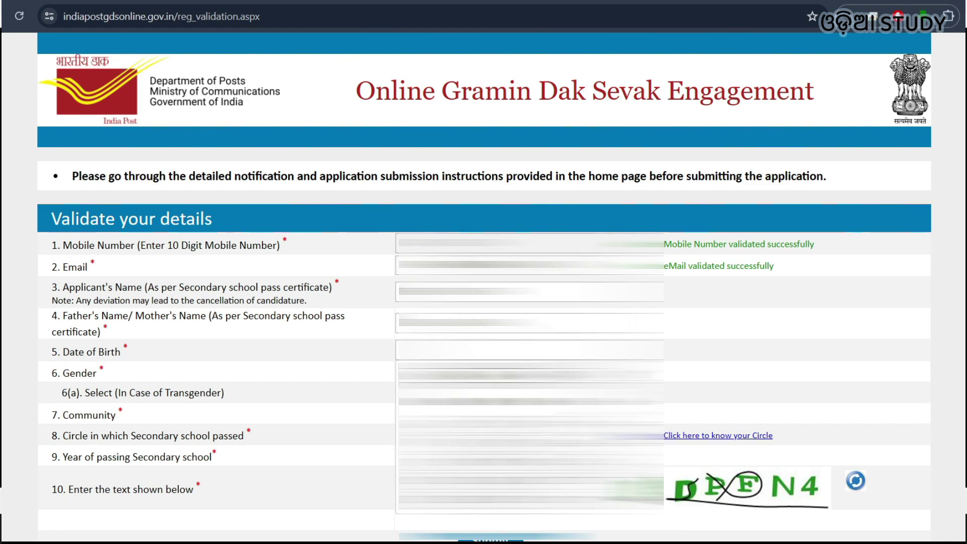
pyautogui.click(521, 429)
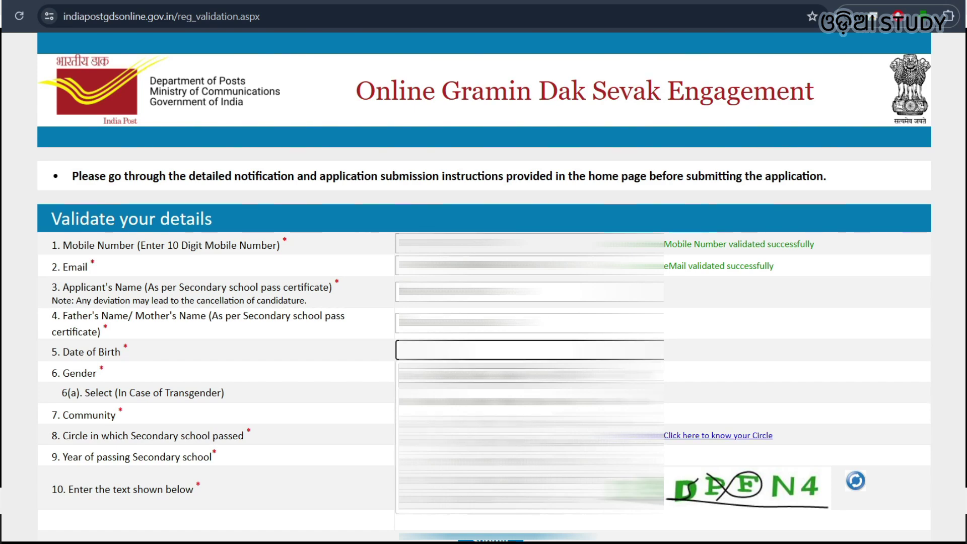
pyautogui.click(521, 451)
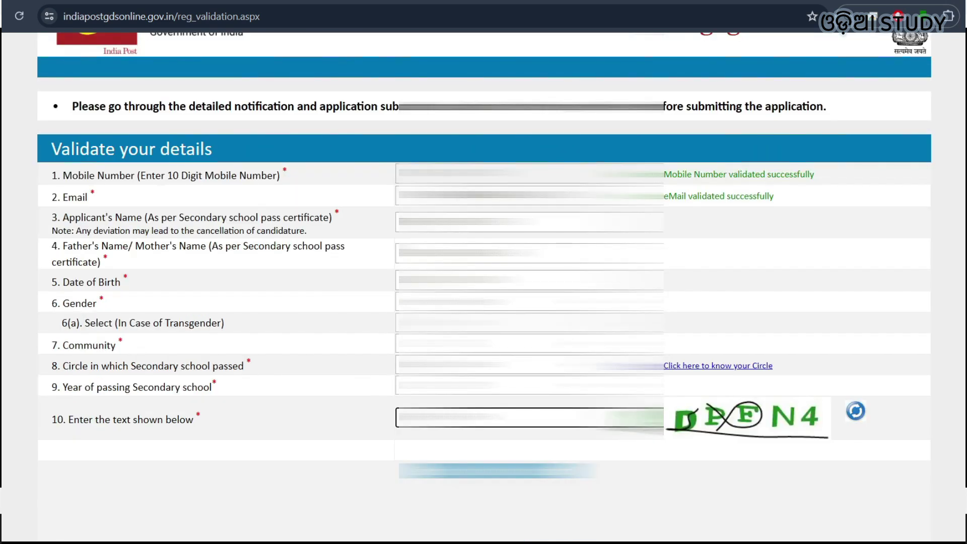
pyautogui.click(483, 471)
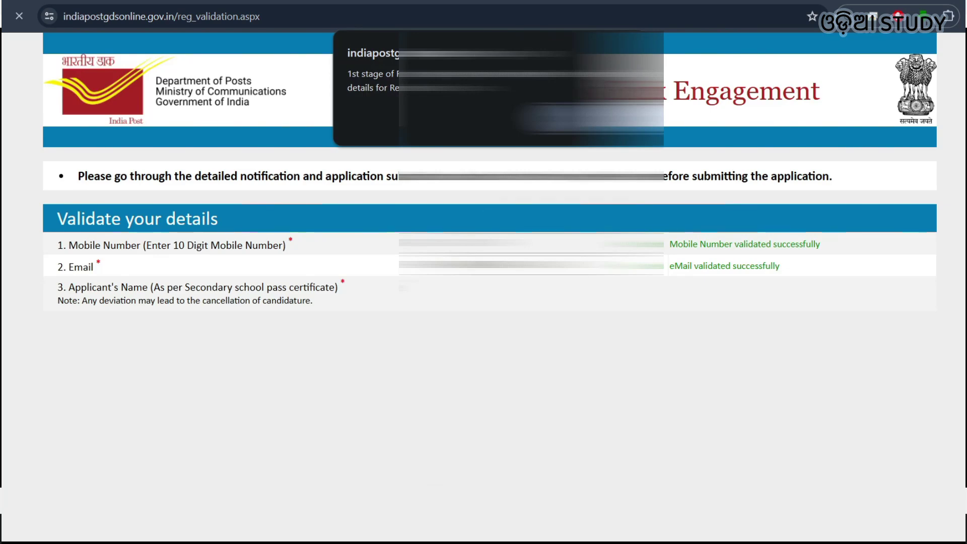
pyautogui.click(596, 119)
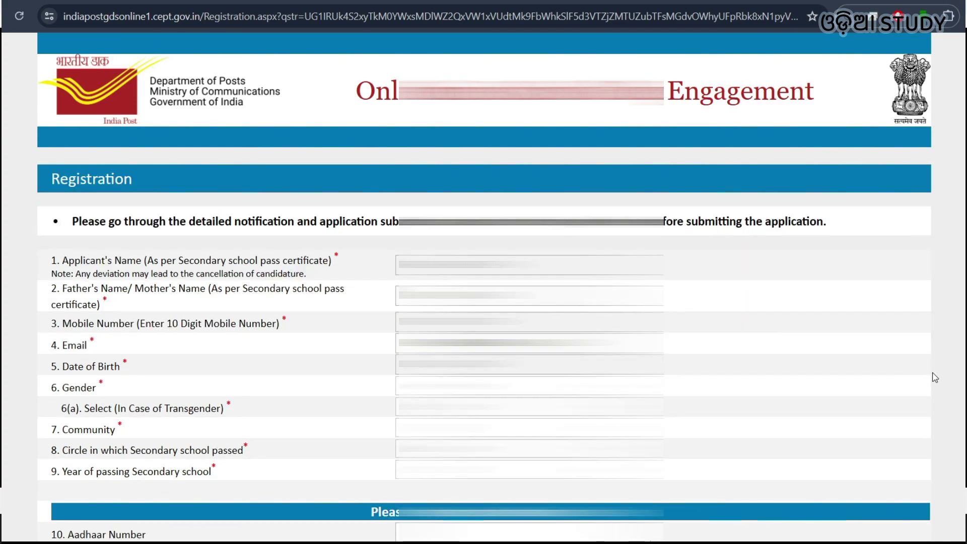
# Enter the Aadhaar Number, tick English as a language studied, and submit the registration form.
pyautogui.scroll(-8, 935, 377)
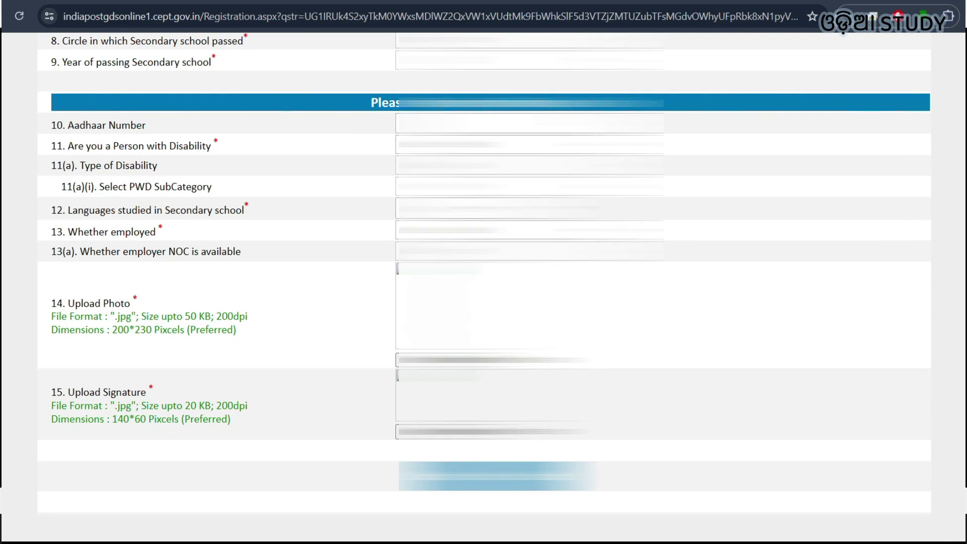
pyautogui.click(493, 124)
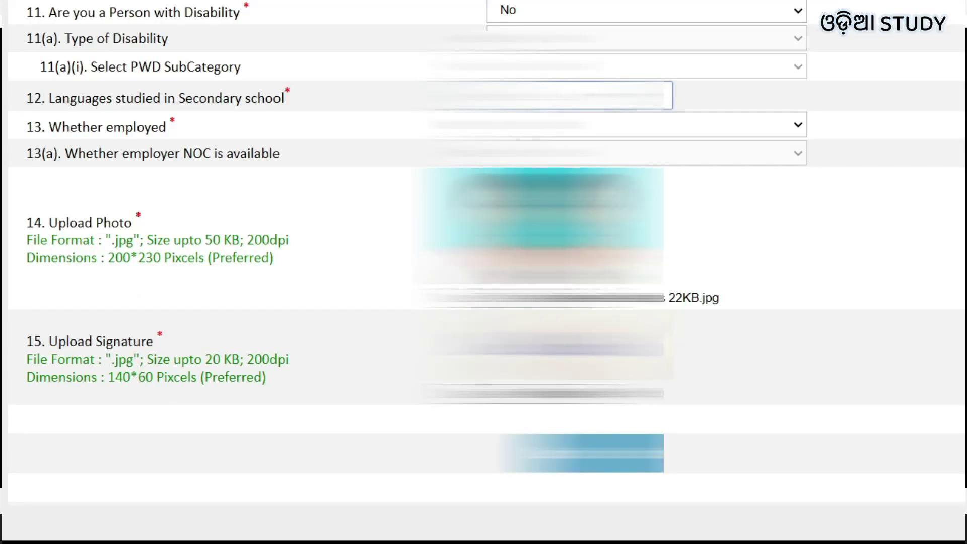
pyautogui.click(579, 95)
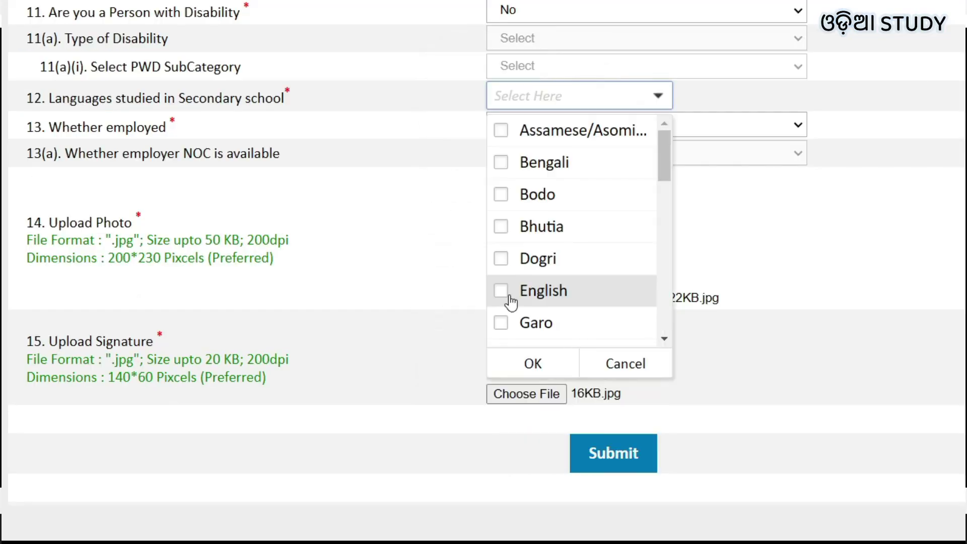
pyautogui.click(503, 292)
pyautogui.scroll(-3, 563, 246)
pyautogui.scroll(-3, 565, 246)
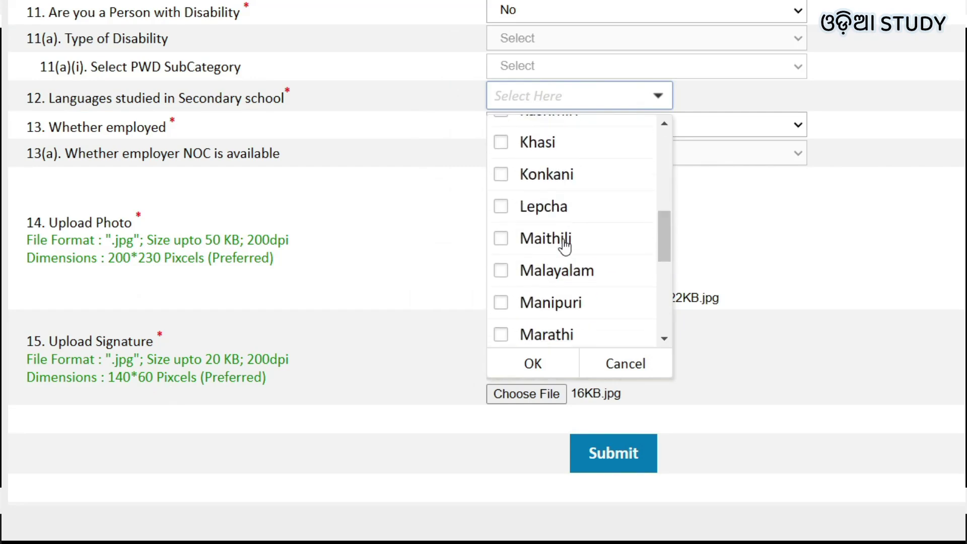
pyautogui.scroll(-3, 565, 246)
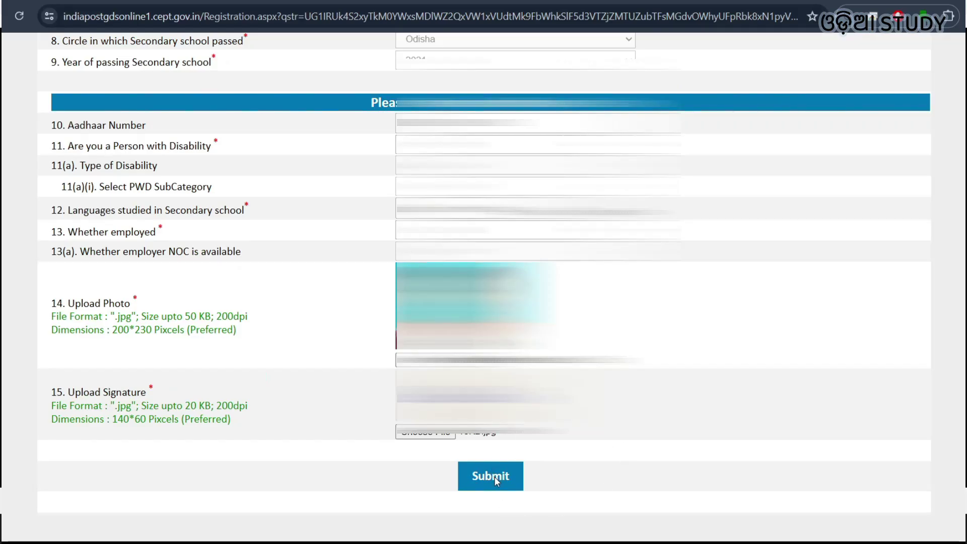
pyautogui.click(494, 477)
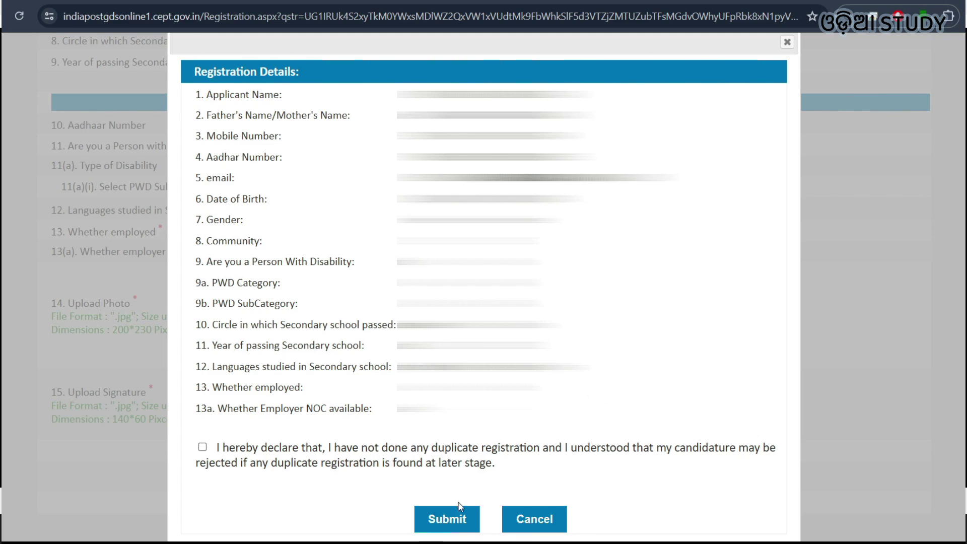
# Accept the duplicate-registration declaration, submit the registration, and continue to the application.
pyautogui.click(203, 448)
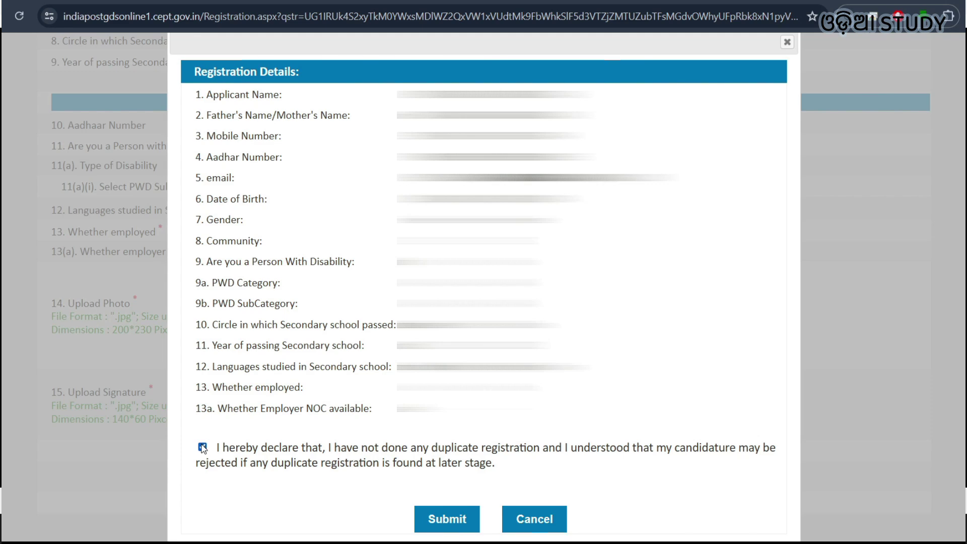
pyautogui.click(441, 519)
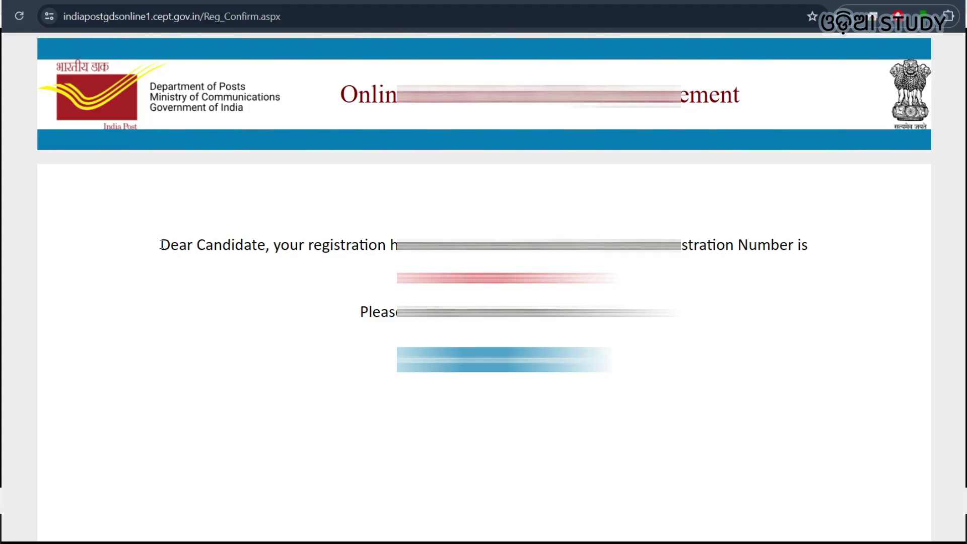
pyautogui.tripleClick(242, 262)
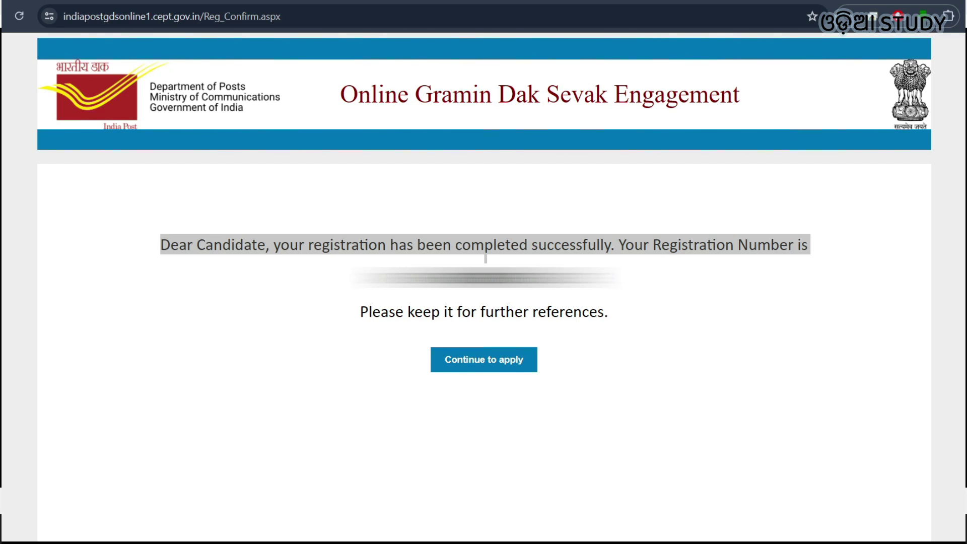
pyautogui.click(814, 276)
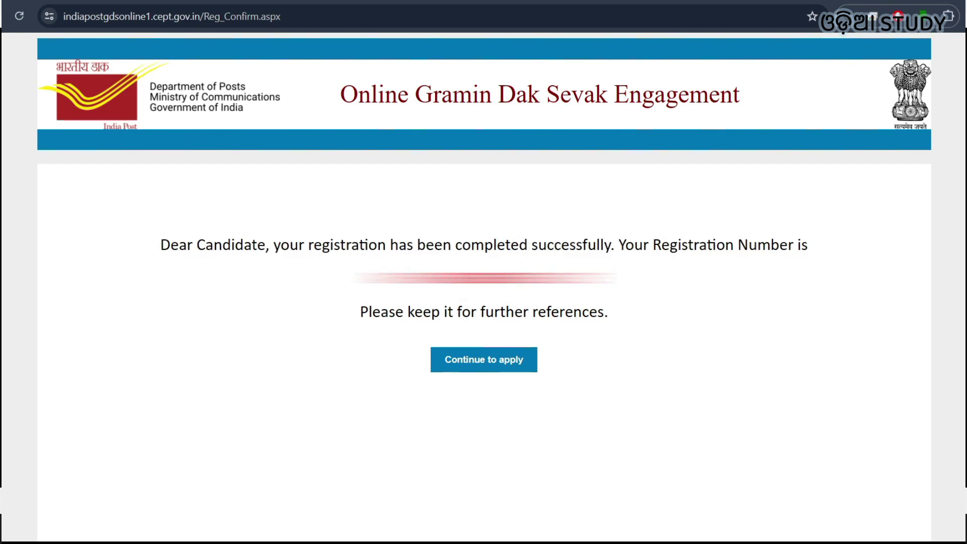
pyautogui.click(512, 365)
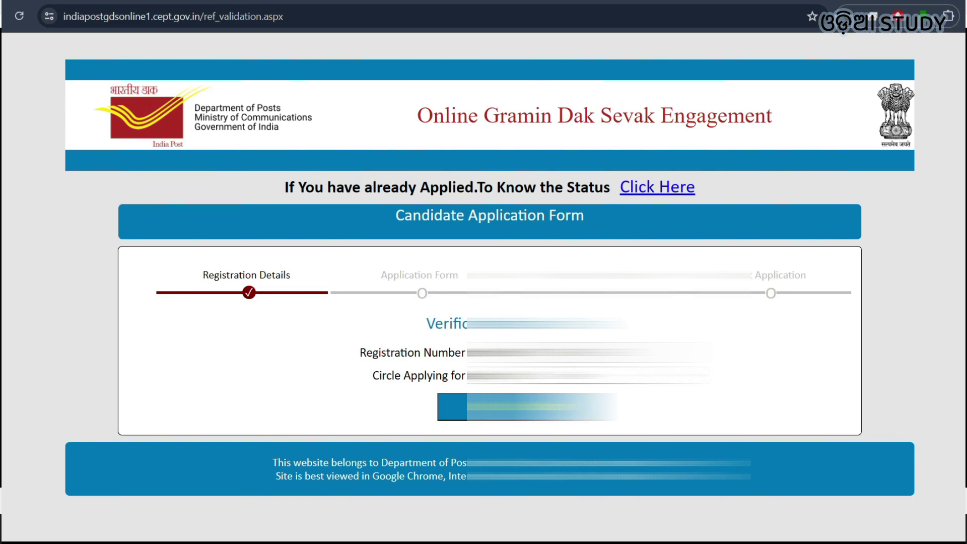
# Verify the registration with the OTP and captcha to reach the Application Form.
pyautogui.click(526, 406)
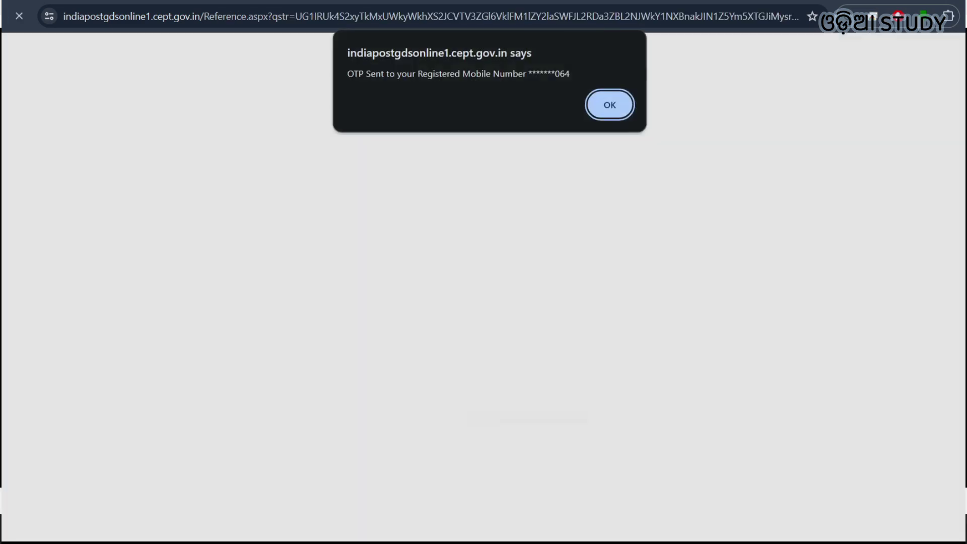
pyautogui.click(609, 106)
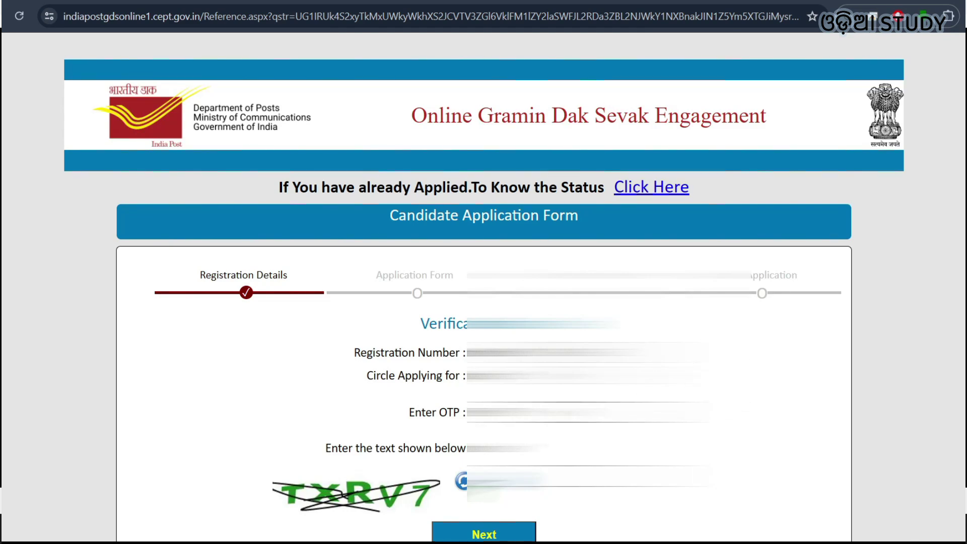
pyautogui.click(574, 413)
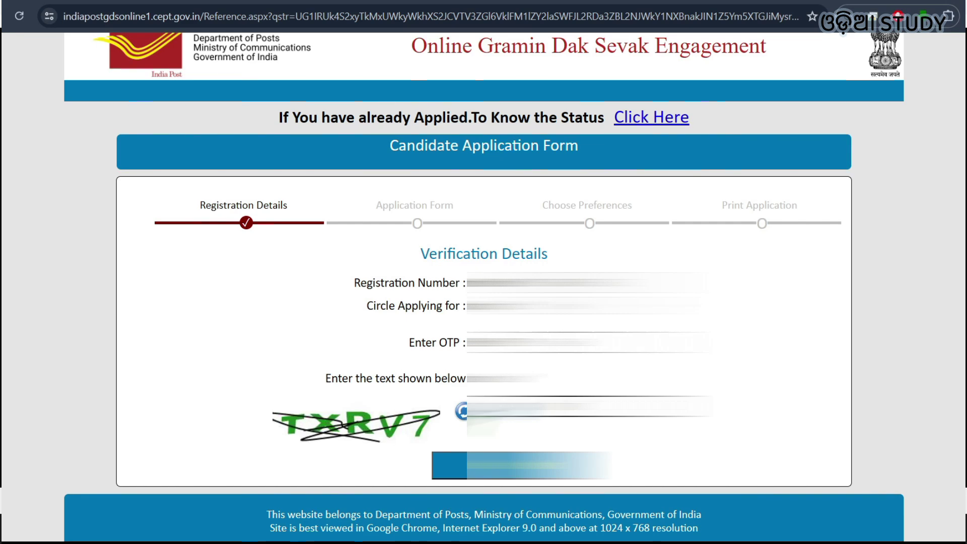
pyautogui.click(494, 465)
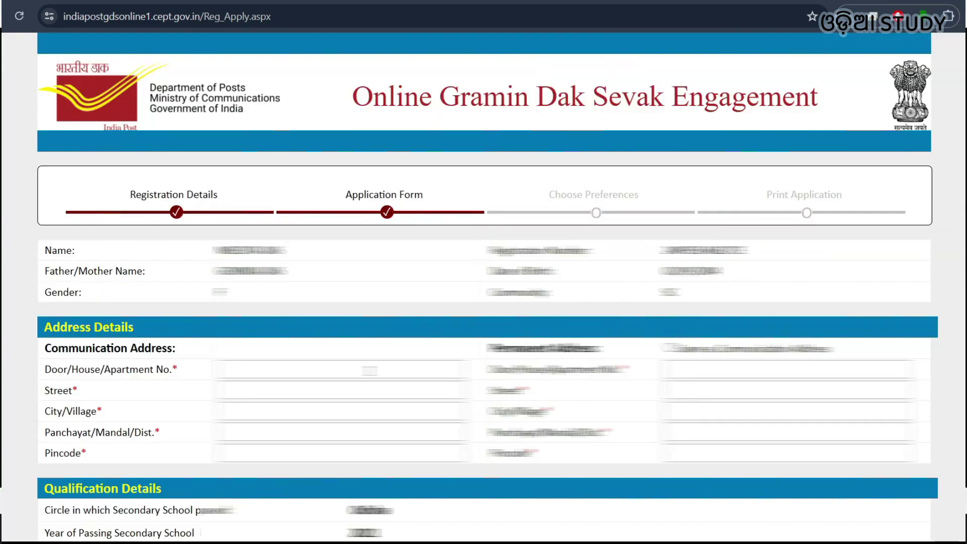
# Enter the door/house number and street address, then select the secondary school board.
pyautogui.click(370, 371)
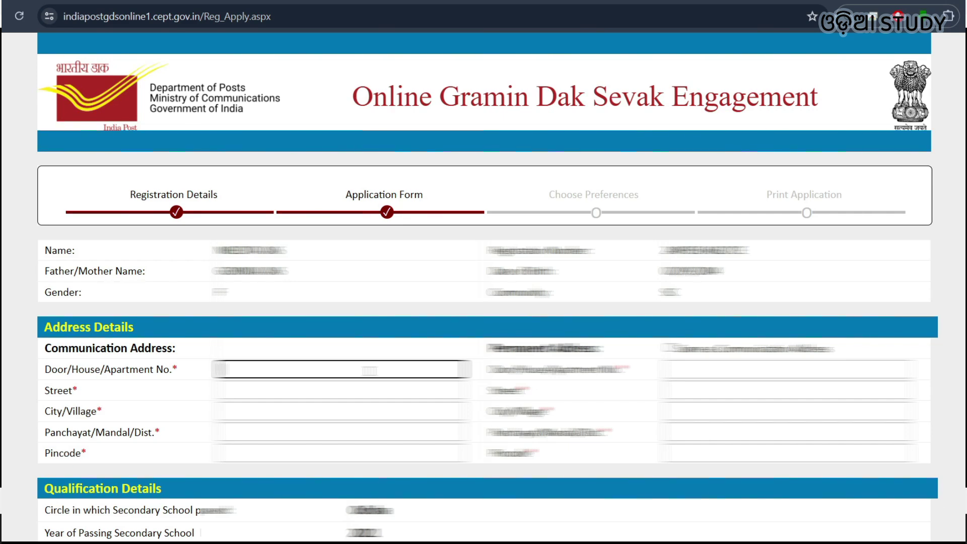
pyautogui.write('AT-?????????')
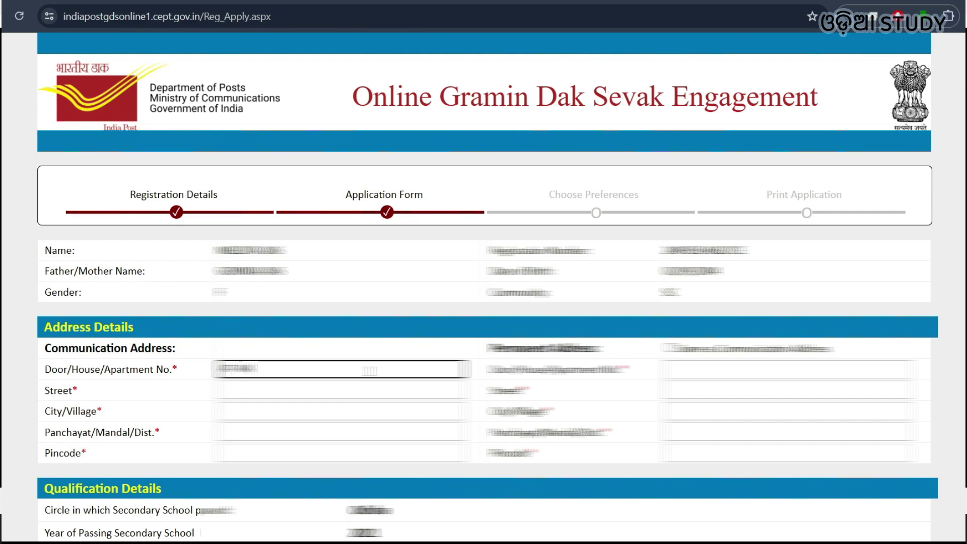
pyautogui.write('??')
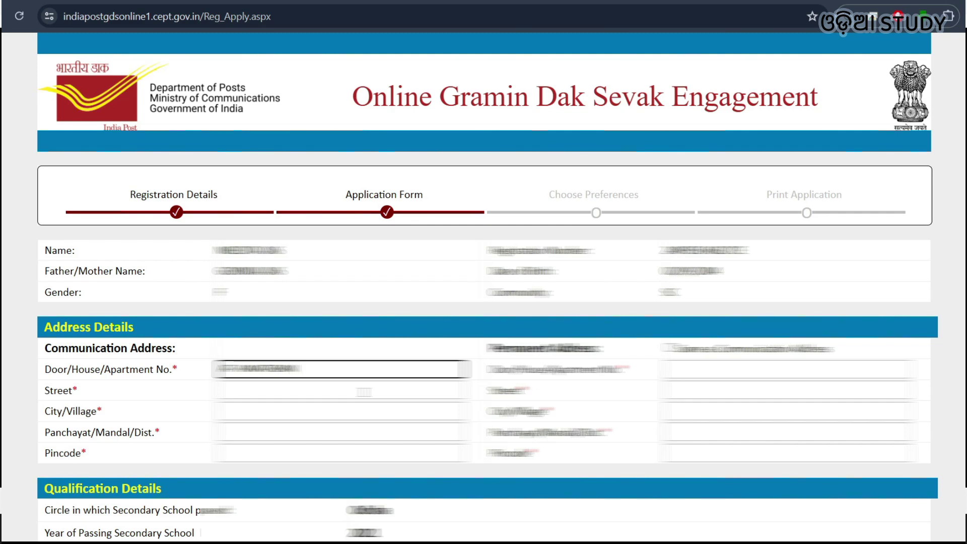
pyautogui.click(363, 391)
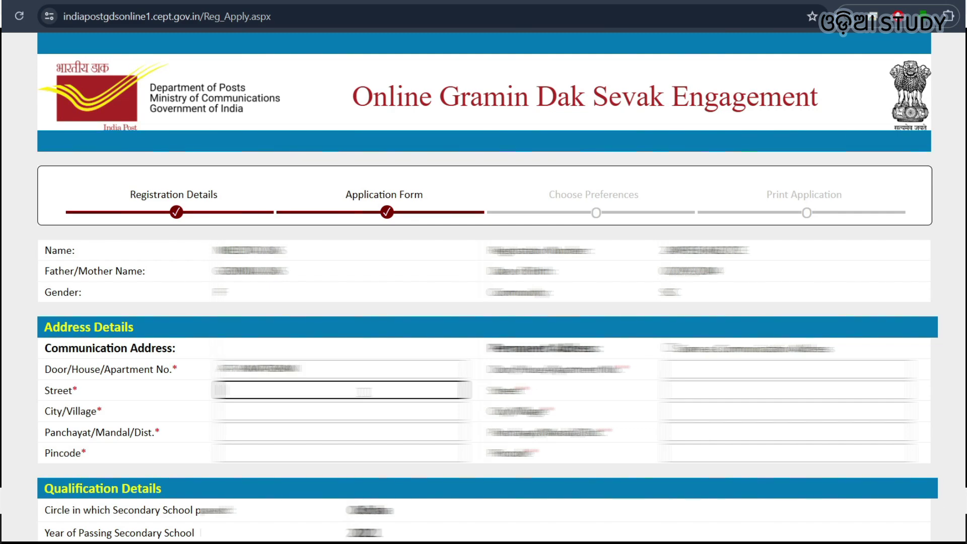
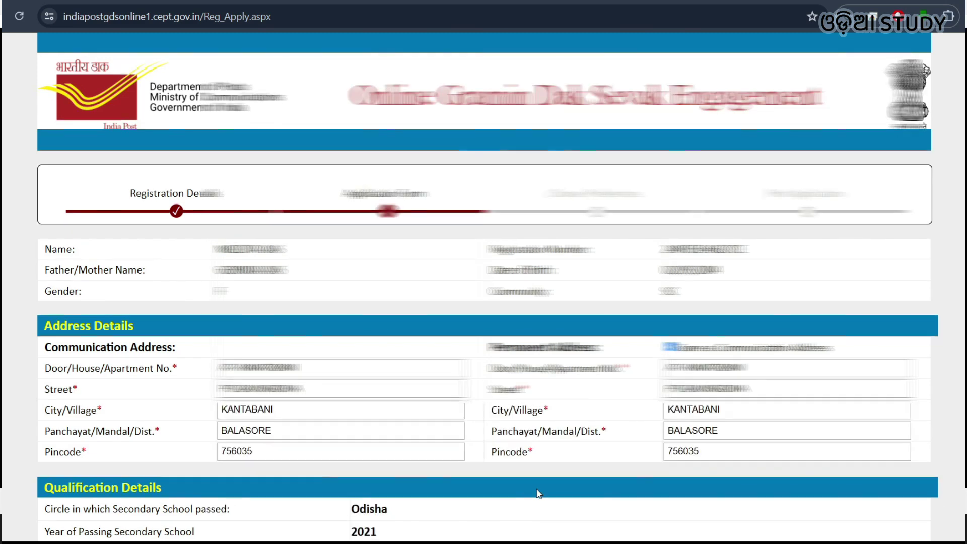
pyautogui.scroll(-4, 544, 453)
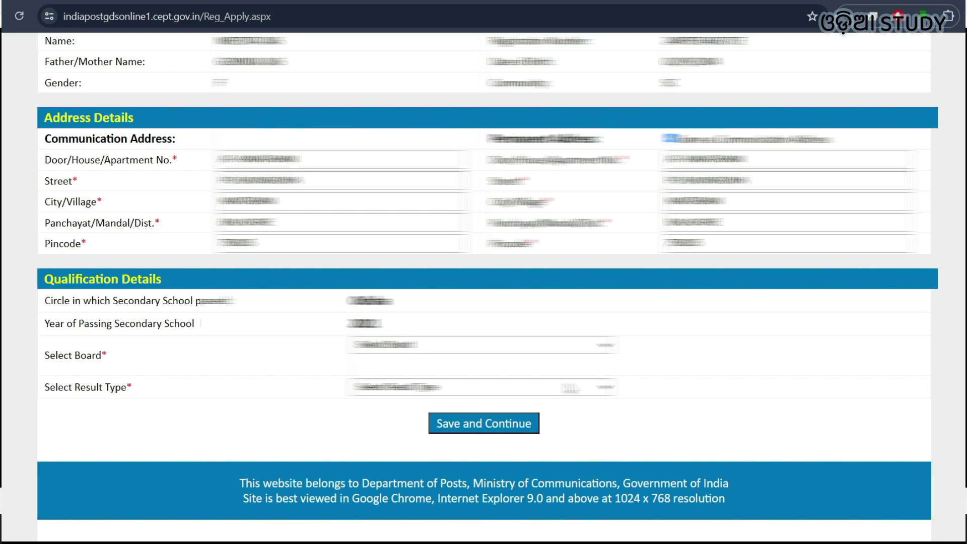
pyautogui.click(570, 387)
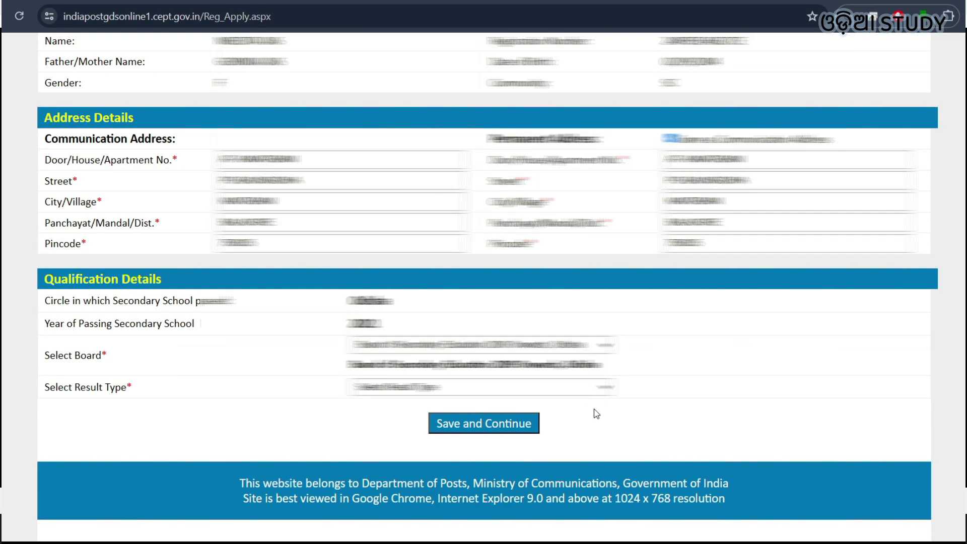
# Choose Marks as the result type so the per-subject marks boxes appear.
pyautogui.click(596, 412)
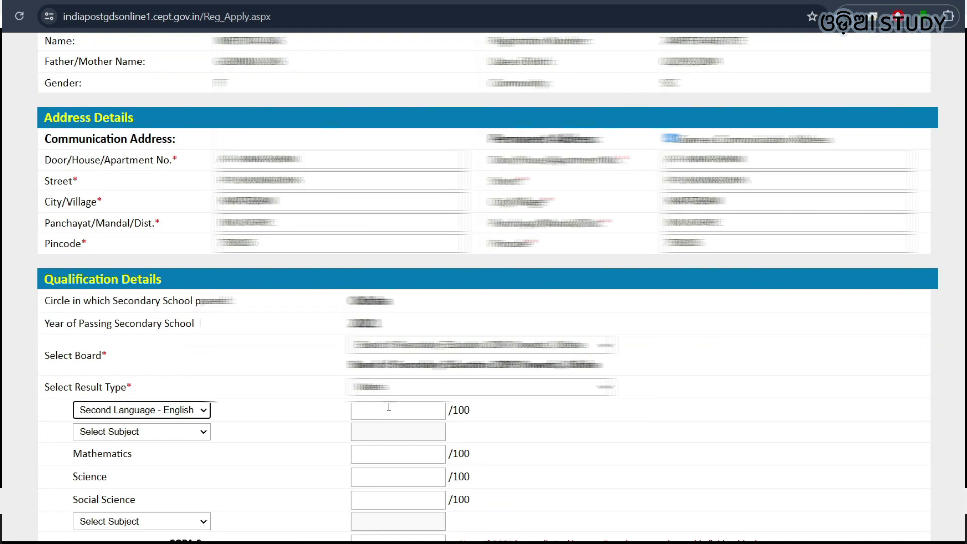
pyautogui.click(389, 407)
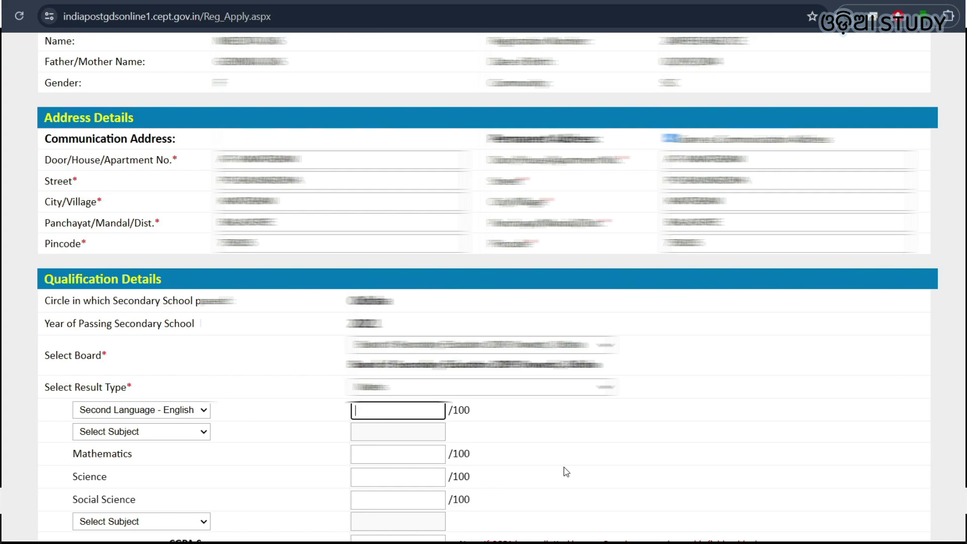
# Enter English marks 75, then add First Language - Oriya with marks 72.
pyautogui.scroll(-3, 566, 472)
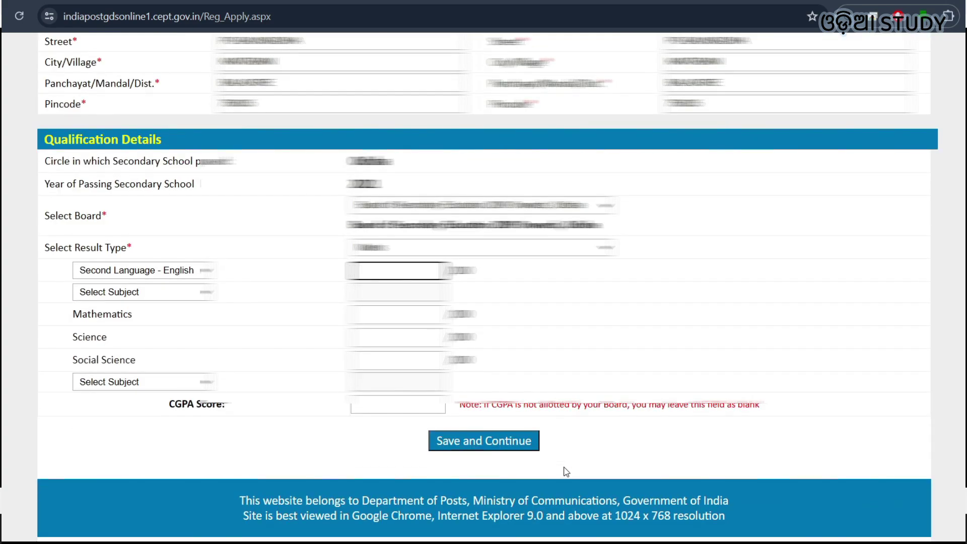
pyautogui.write('75')
pyautogui.click(188, 298)
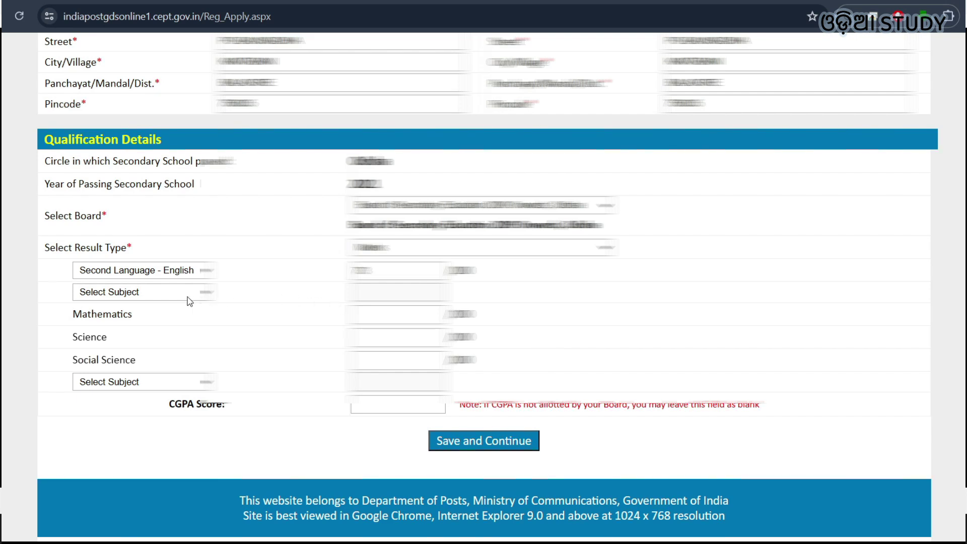
pyautogui.click(199, 358)
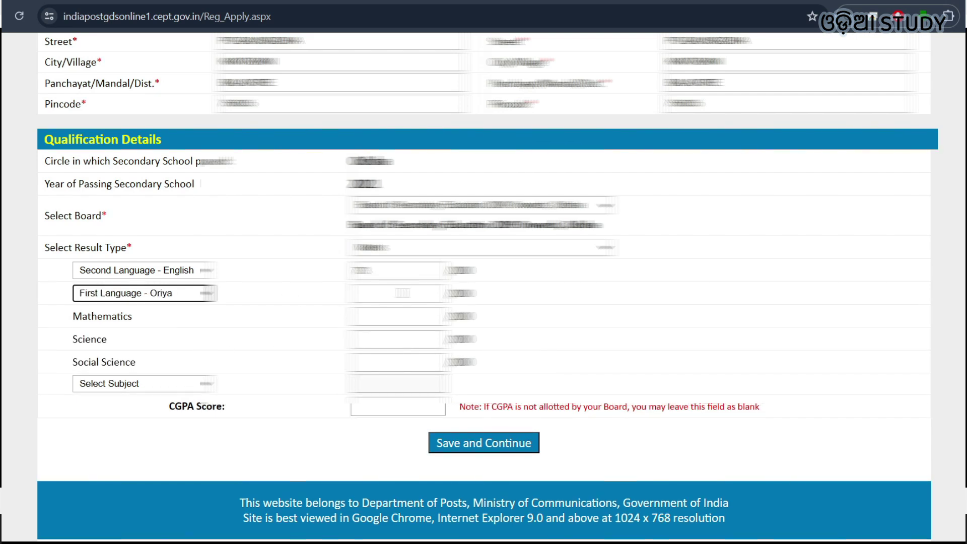
pyautogui.click(403, 293)
pyautogui.write('72')
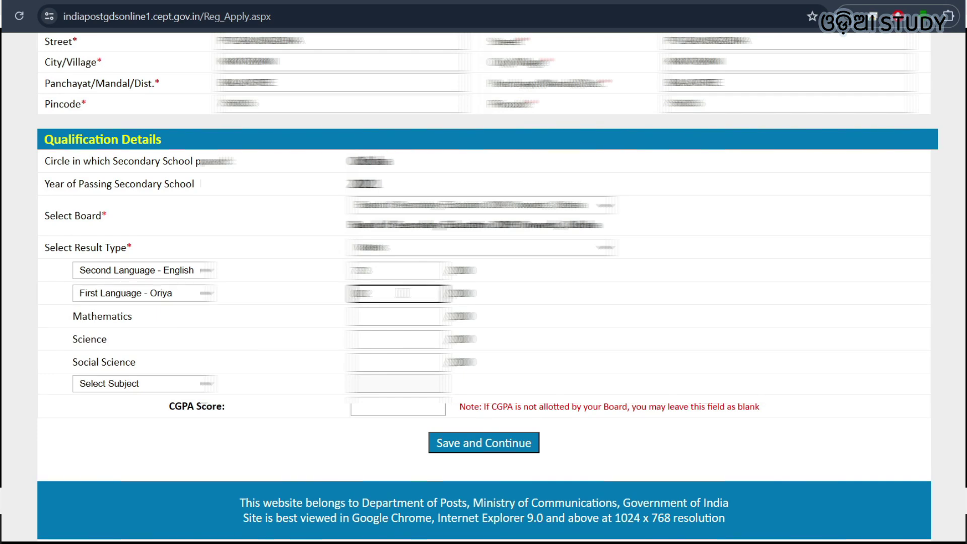
# Enter Mathematics 74, Science 75 and Social Science 72 marks.
pyautogui.click(373, 316)
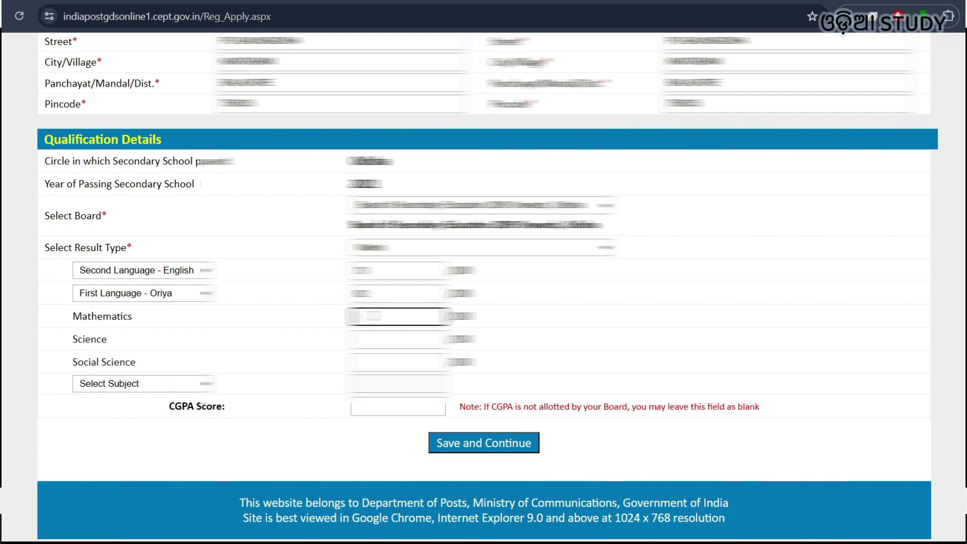
pyautogui.write('74')
pyautogui.click(379, 339)
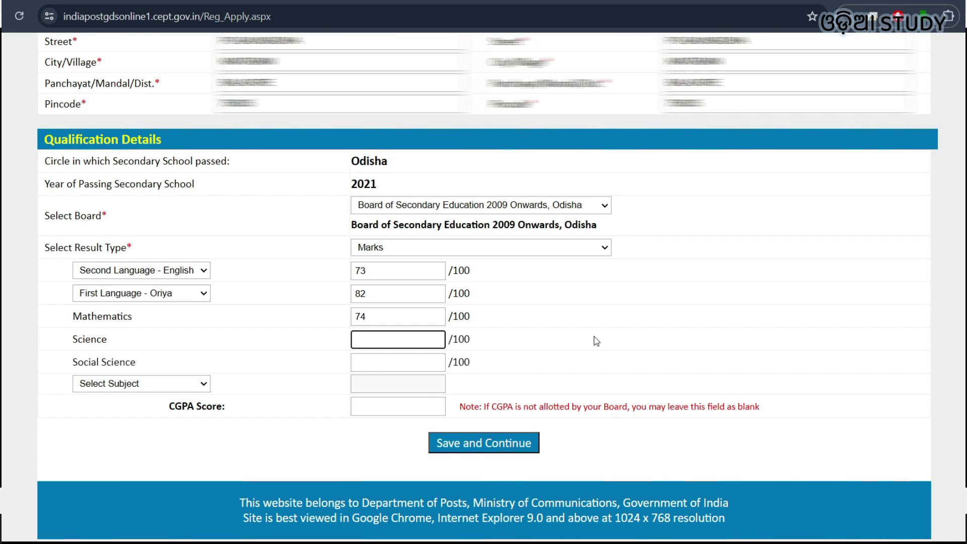
pyautogui.write('75')
pyautogui.click(424, 368)
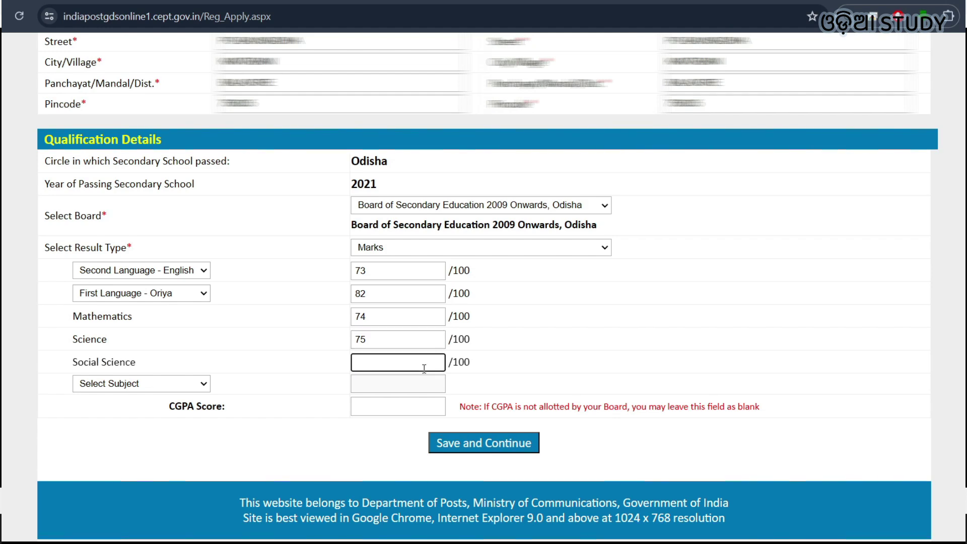
pyautogui.write('72')
# Add Third Language - Sanskrit as the last subject with marks 81.
pyautogui.click(195, 386)
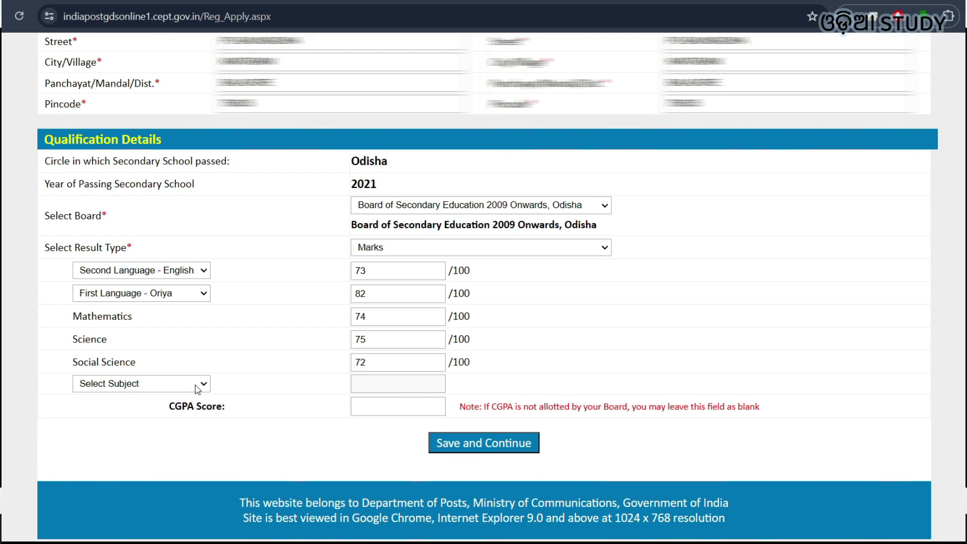
pyautogui.click(200, 347)
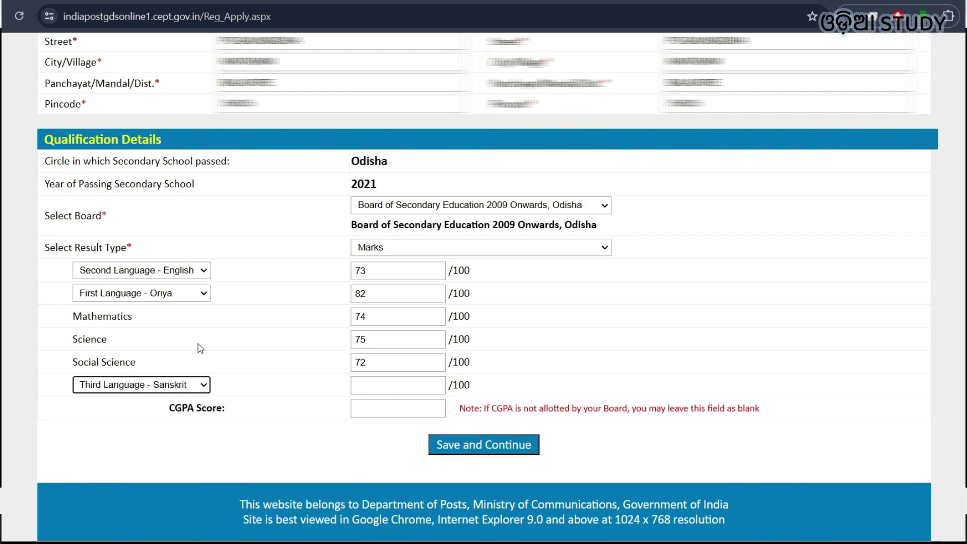
pyautogui.click(399, 385)
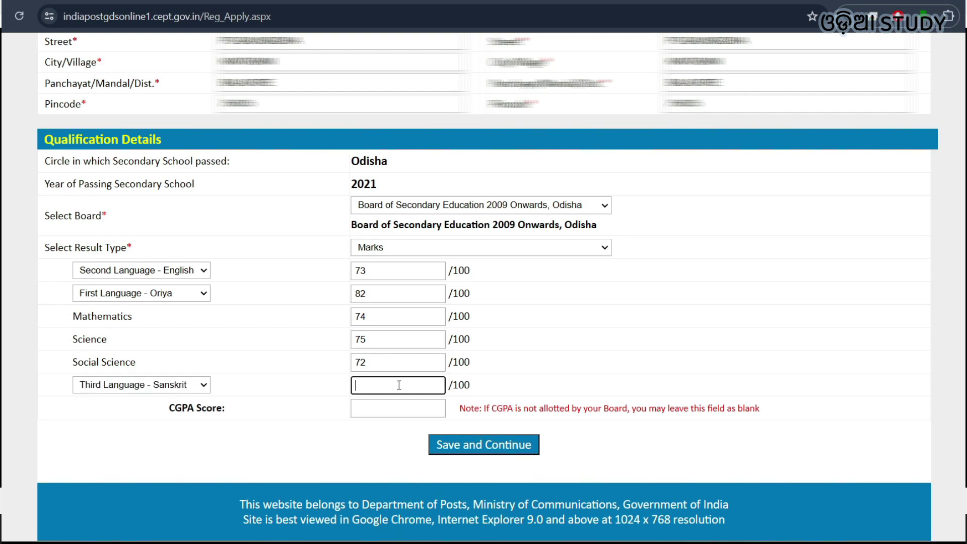
pyautogui.write('81')
pyautogui.click(342, 426)
# Save the marks and choose Balasore Division as the applying division.
pyautogui.click(484, 446)
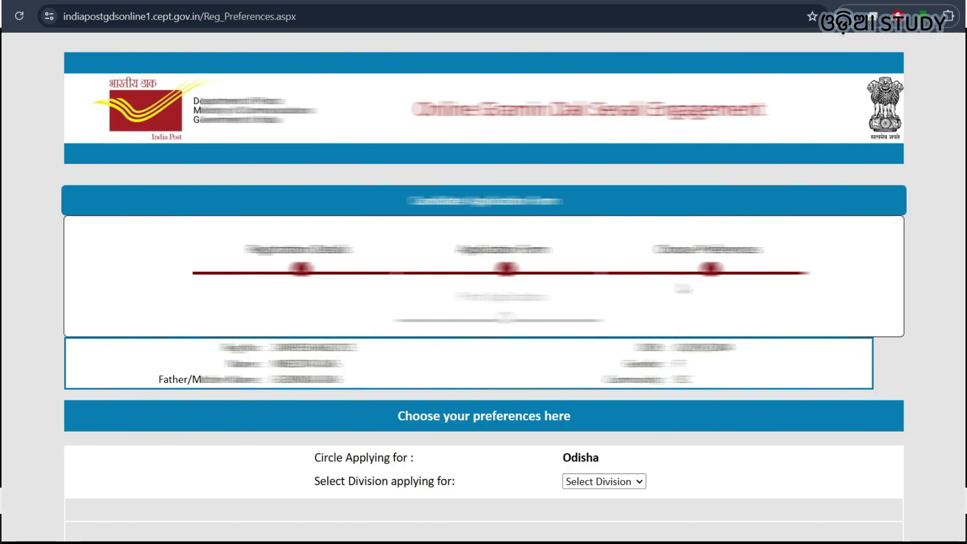
pyautogui.click(604, 481)
pyautogui.click(604, 499)
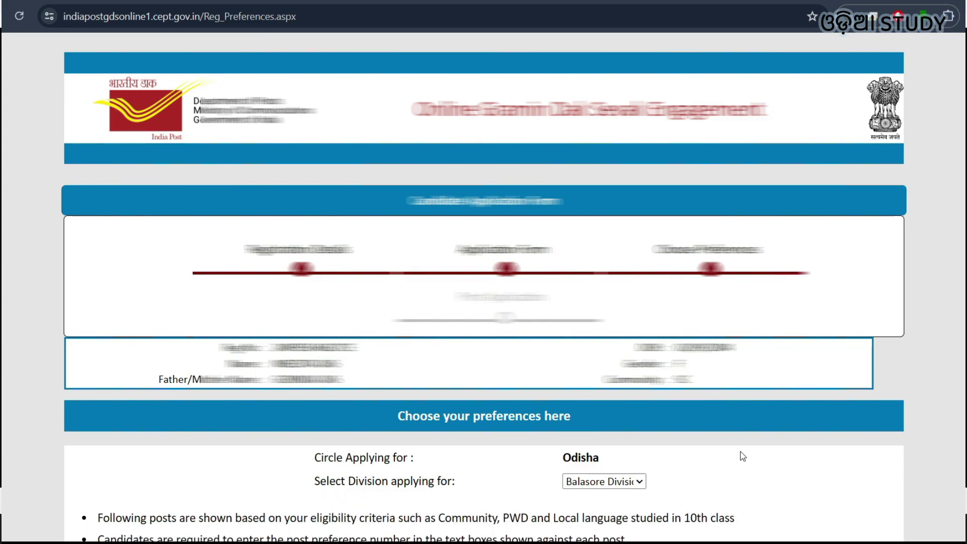
pyautogui.scroll(-4, 905, 443)
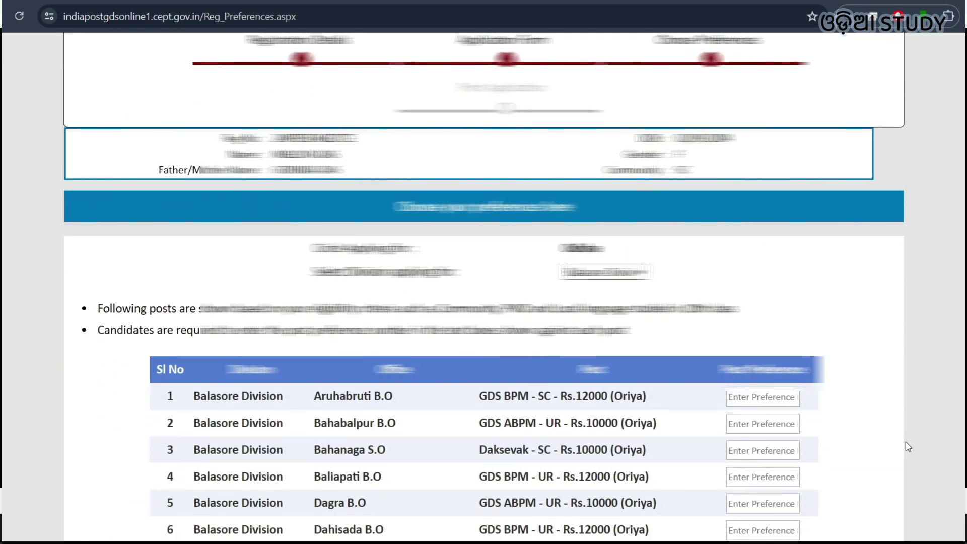
pyautogui.scroll(-4, 905, 442)
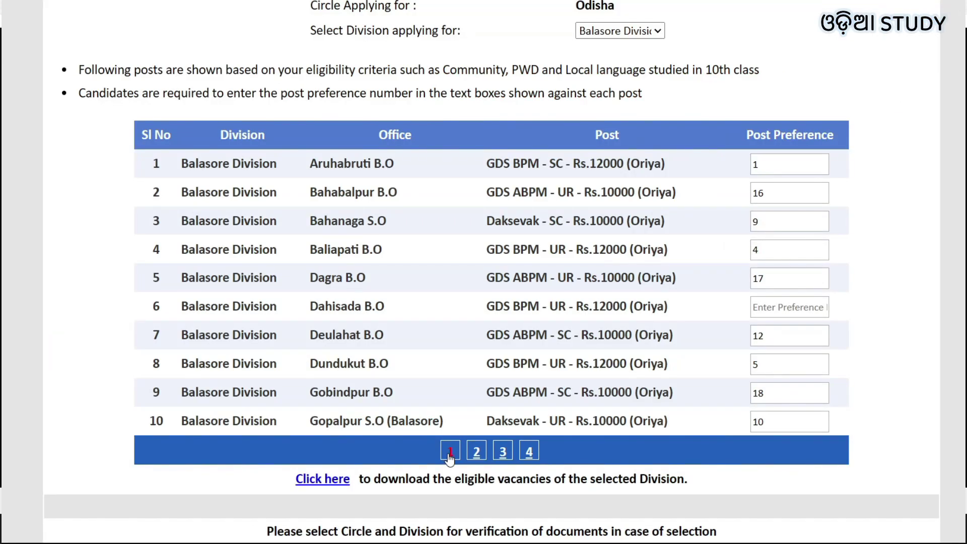
# Give Dahisada B.O preference 33, accept the declarations and save the preferences.
pyautogui.click(800, 307)
pyautogui.write('33')
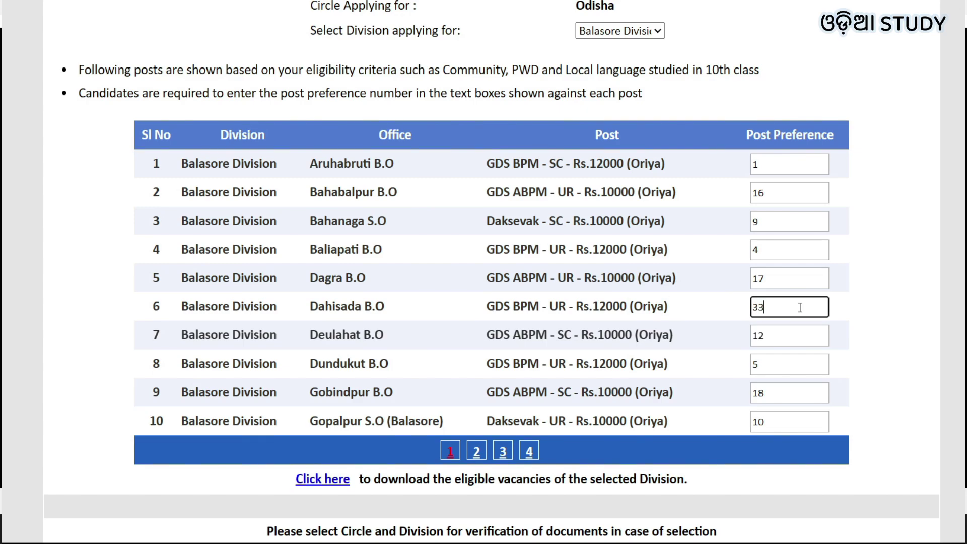
pyautogui.click(959, 308)
pyautogui.scroll(-5, 958, 313)
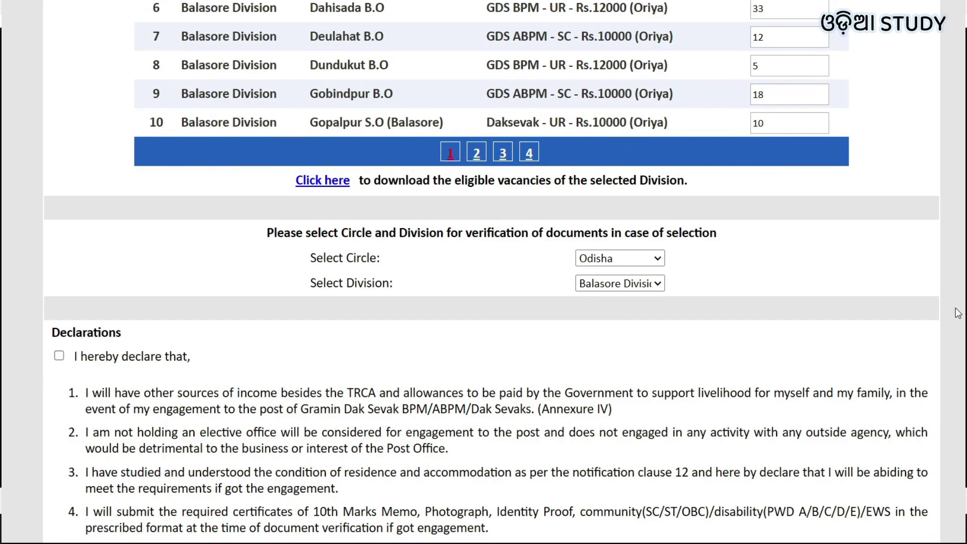
pyautogui.scroll(-5, 958, 313)
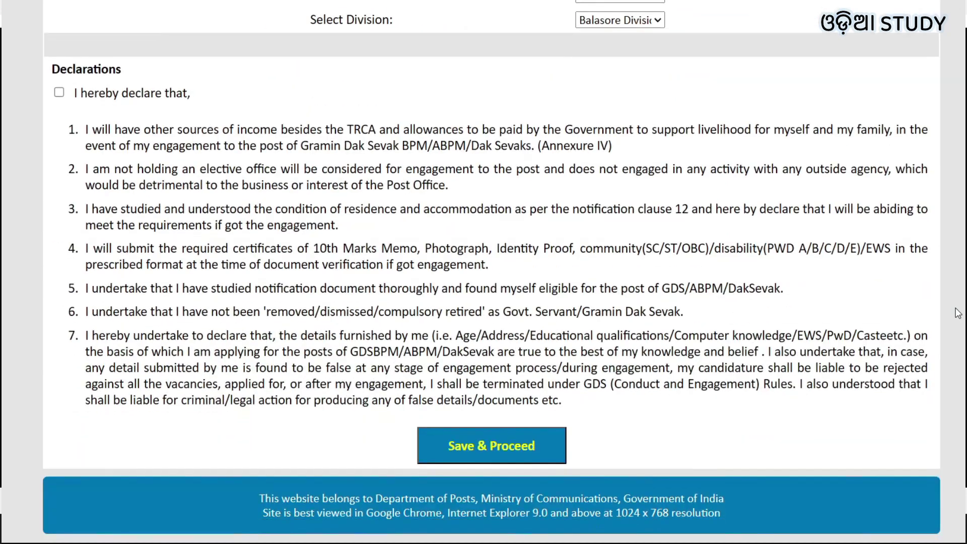
pyautogui.click(59, 93)
pyautogui.click(529, 449)
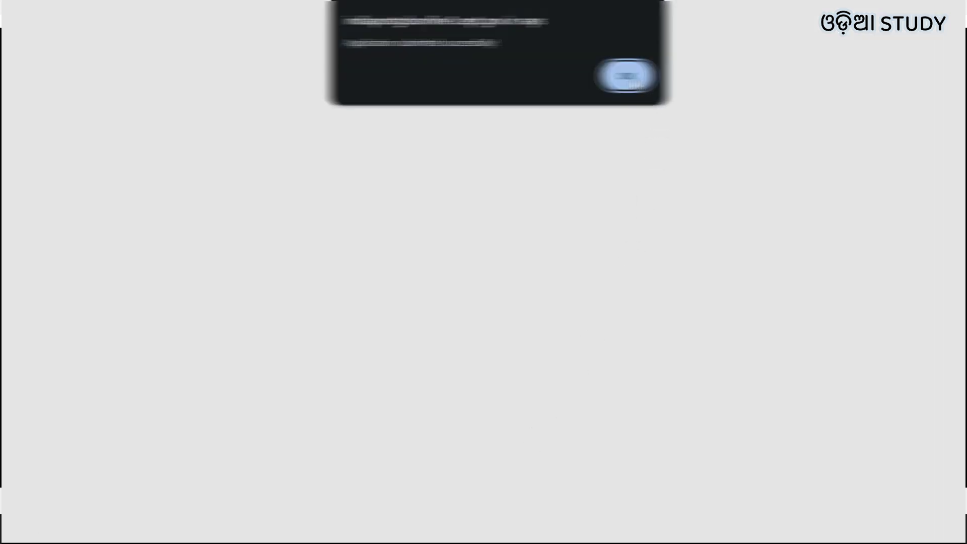
pyautogui.click(626, 76)
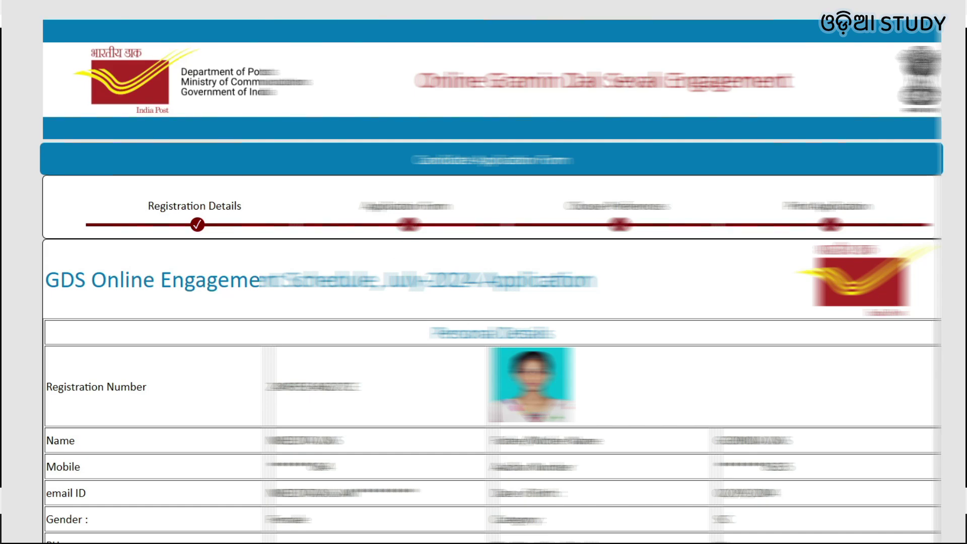
# Scroll to the bottom of the submitted application preview, then go back to the GDS home page.
pyautogui.scroll(-5, 491, 271)
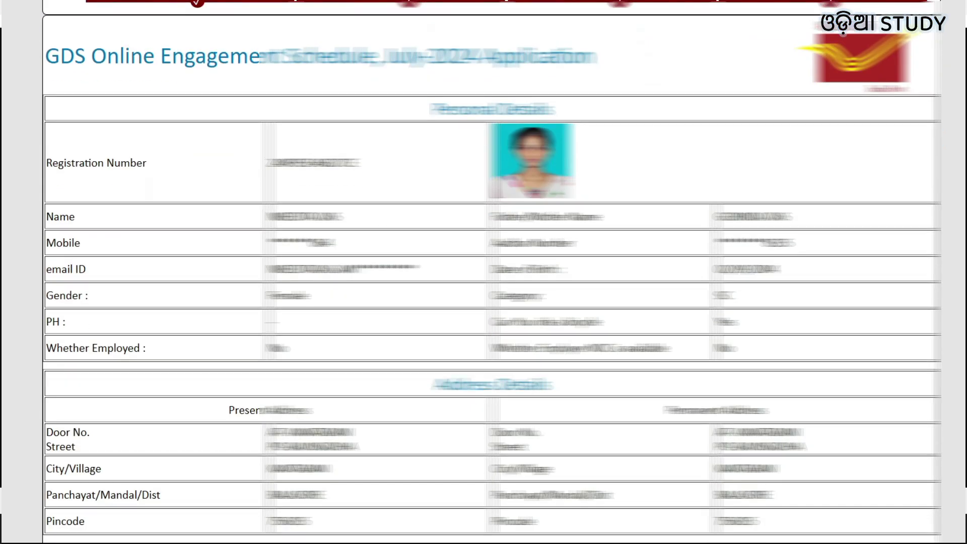
pyautogui.scroll(-8, 491, 272)
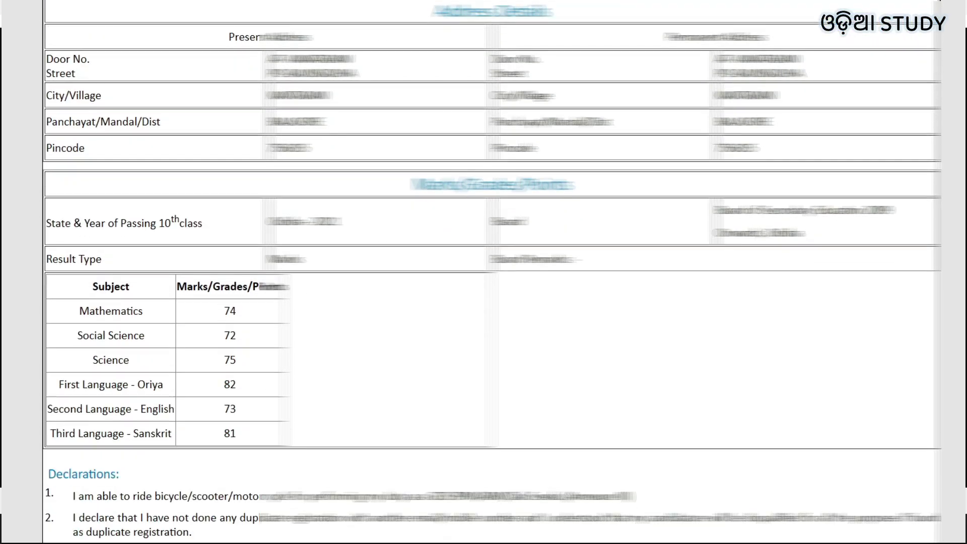
pyautogui.scroll(-8, 492, 272)
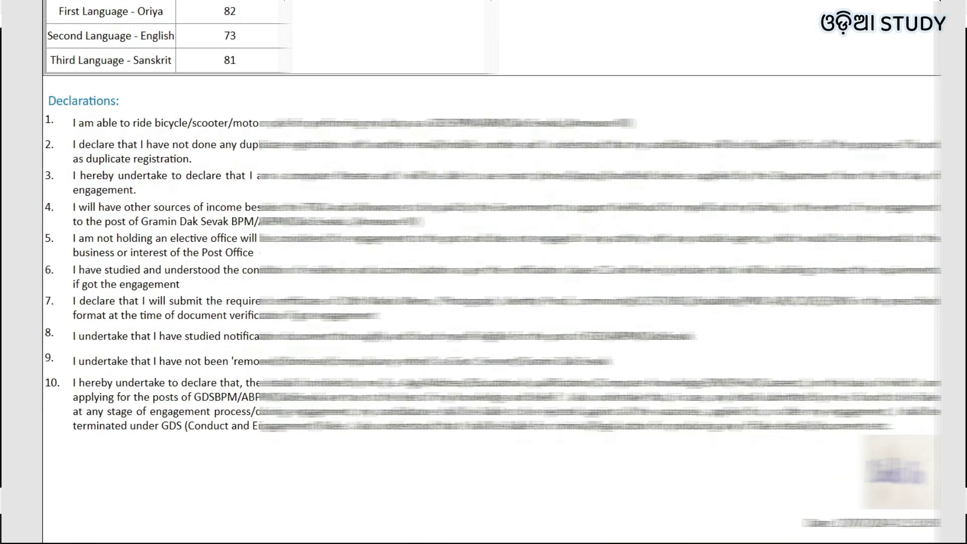
pyautogui.scroll(-10, 491, 272)
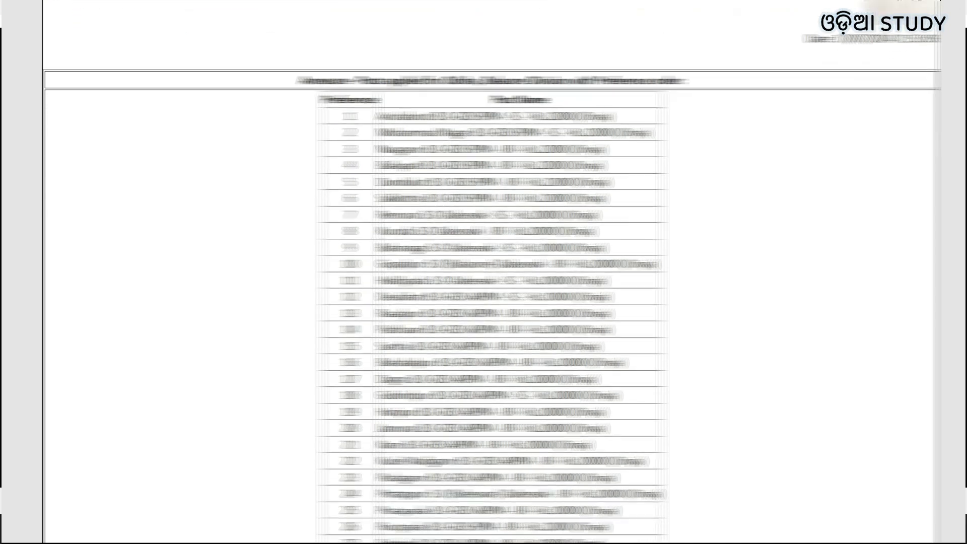
pyautogui.scroll(-1, 492, 272)
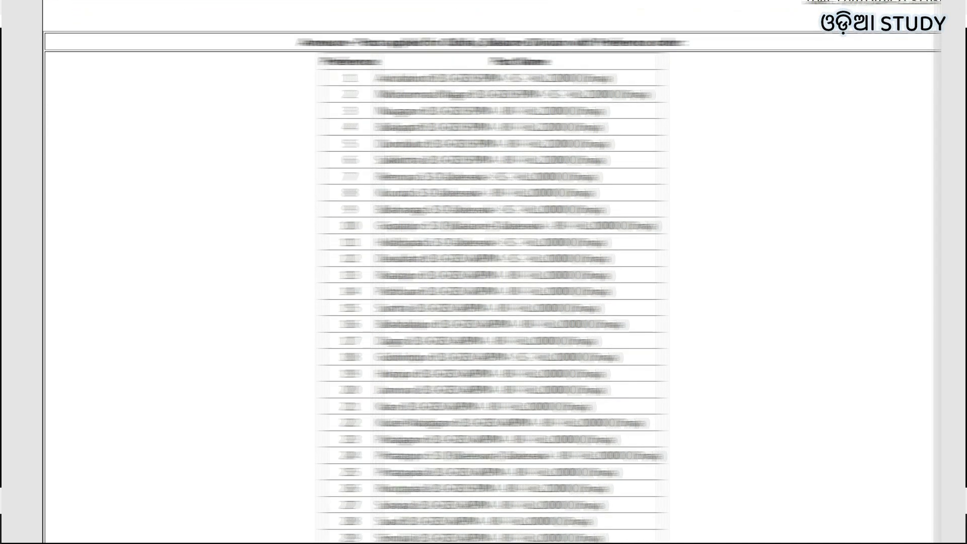
pyautogui.scroll(-8, 491, 272)
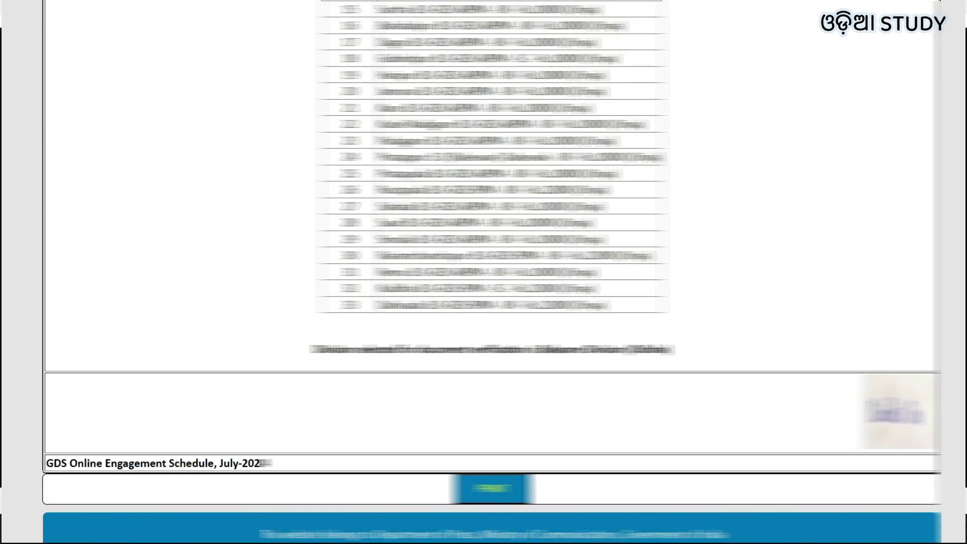
pyautogui.scroll(-1, 491, 272)
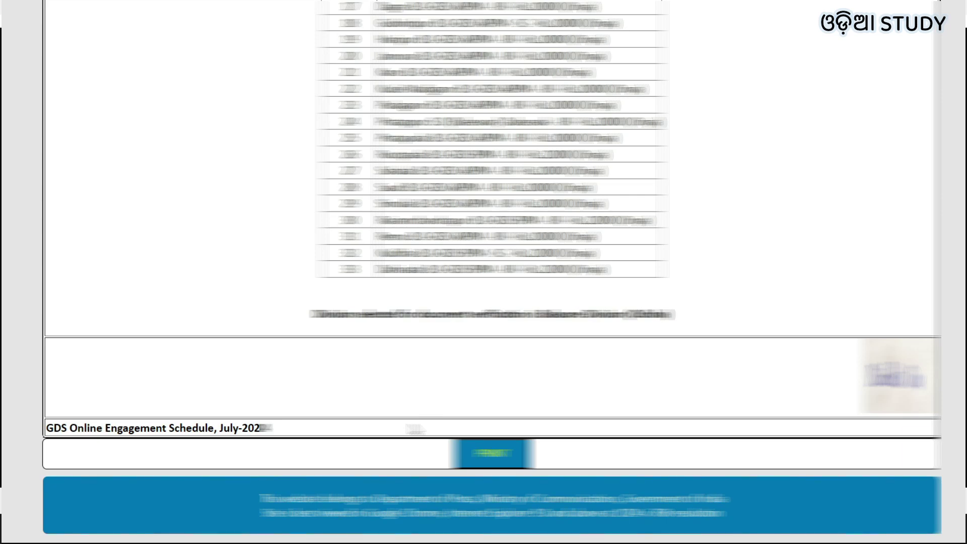
pyautogui.hotkey('alt', 'Left')
pyautogui.moveTo(432, 146)
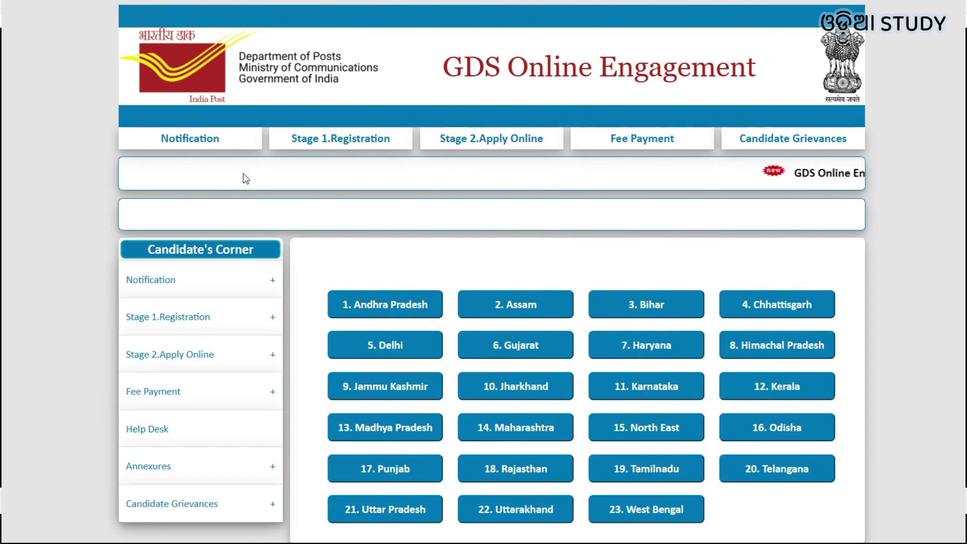
# Look up the application in Stage 2 Application Status using the pasted registration number.
pyautogui.moveTo(358, 137)
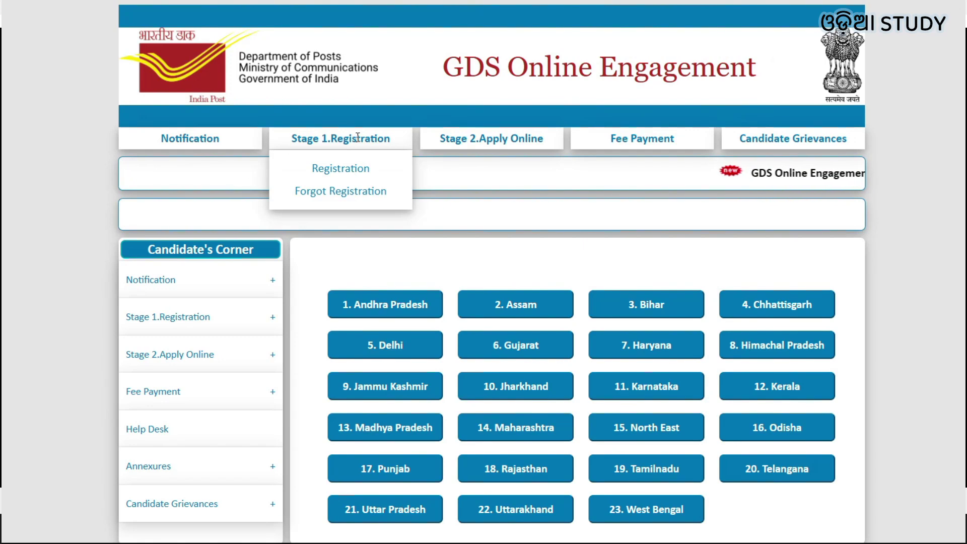
pyautogui.moveTo(492, 151)
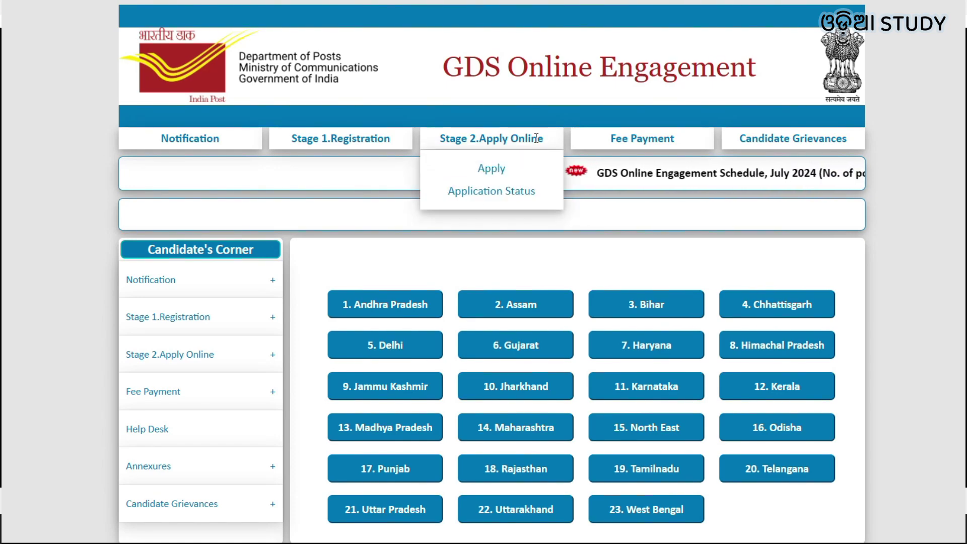
pyautogui.click(506, 197)
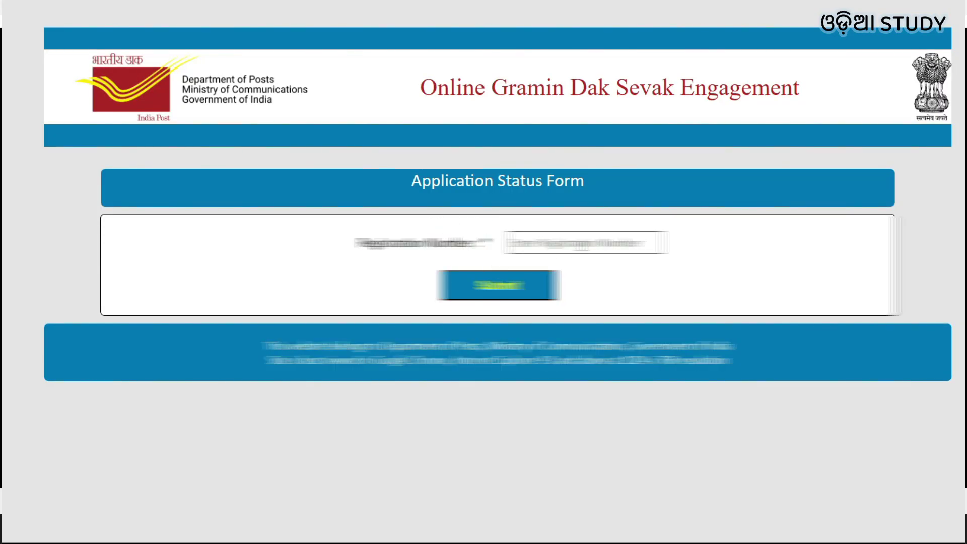
pyautogui.click(585, 244)
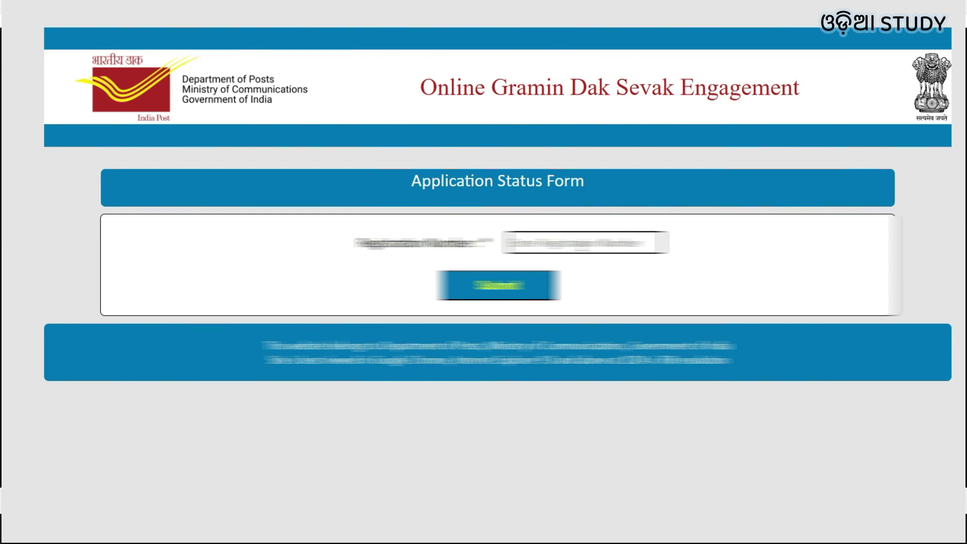
pyautogui.hotkey('ctrl', 'v')
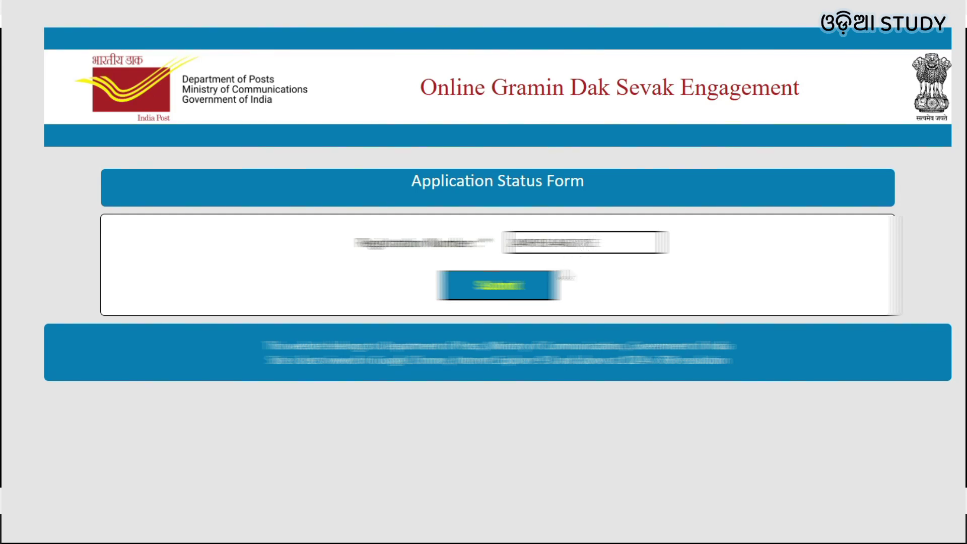
pyautogui.click(549, 289)
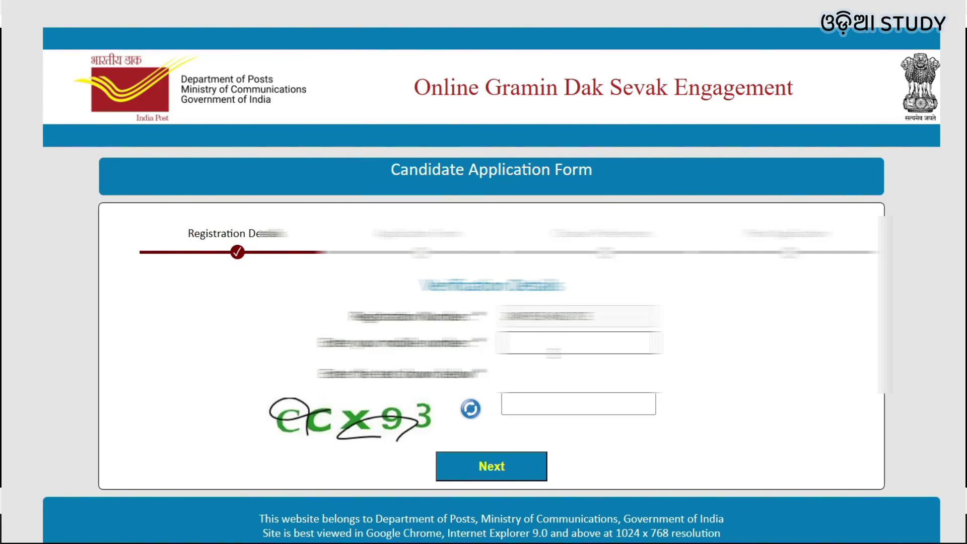
# Enter the captcha, verify it, and scroll through the displayed application printout.
pyautogui.click(581, 413)
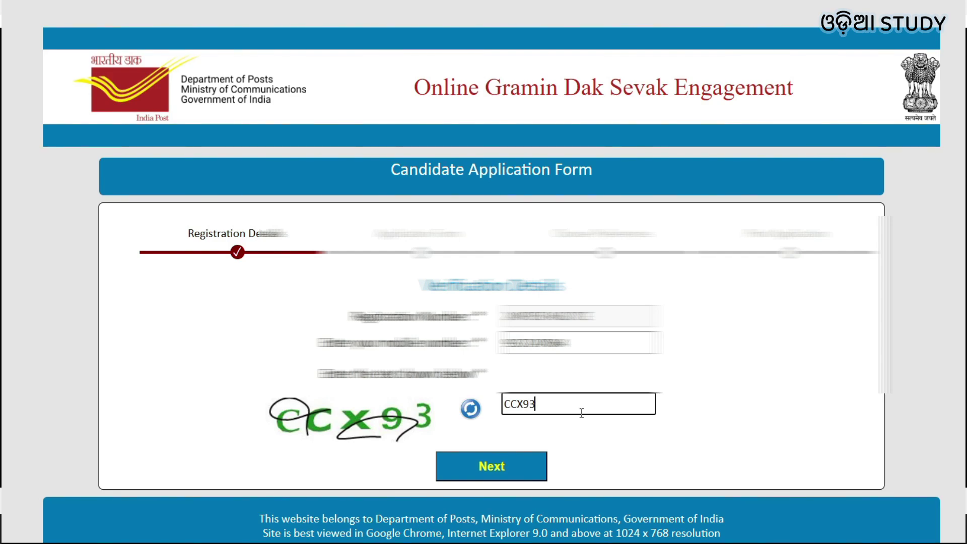
pyautogui.click(520, 463)
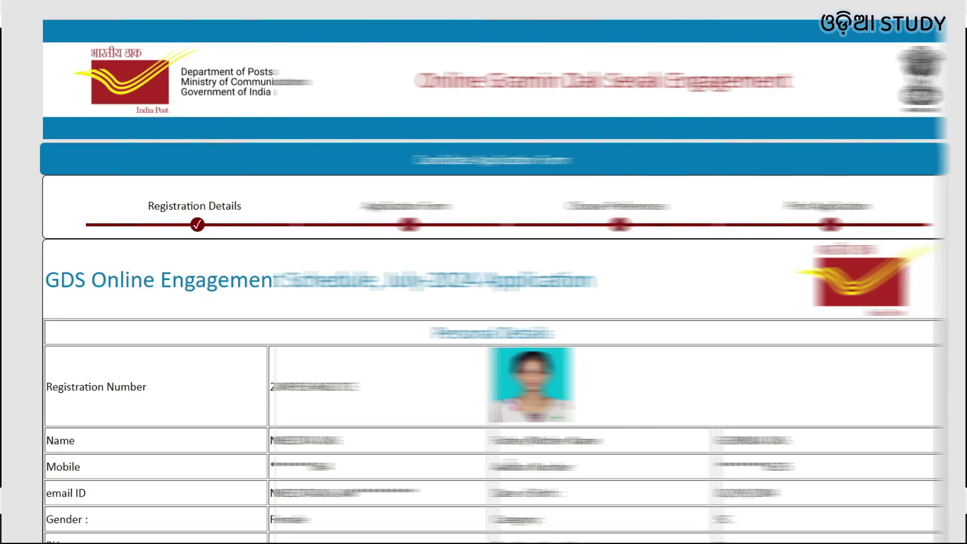
pyautogui.scroll(-15, 483, 272)
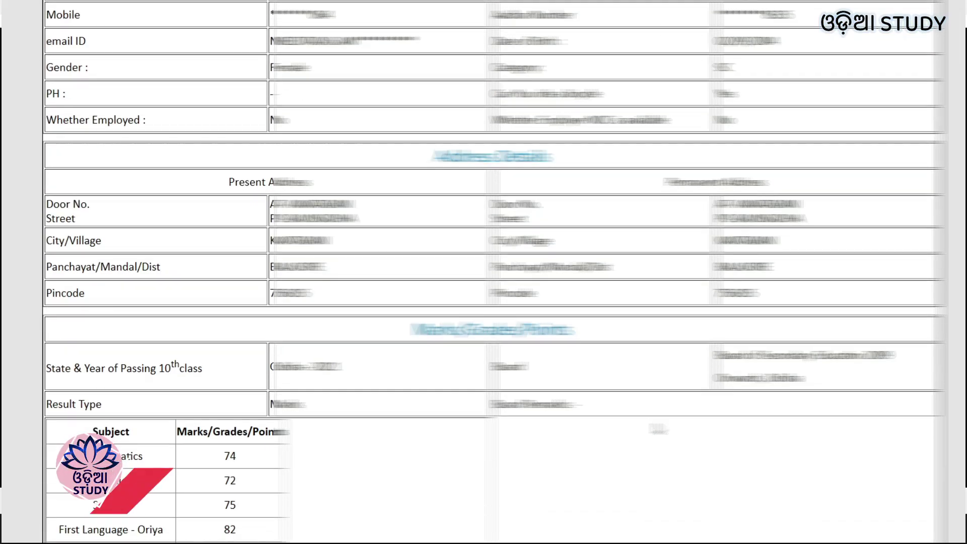
pyautogui.scroll(-10, 484, 272)
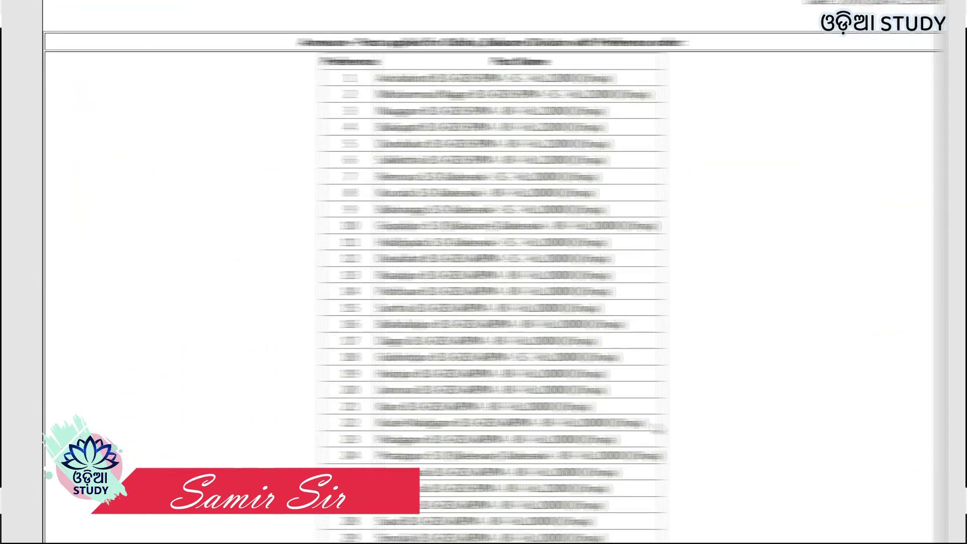
pyautogui.scroll(-6, 483, 272)
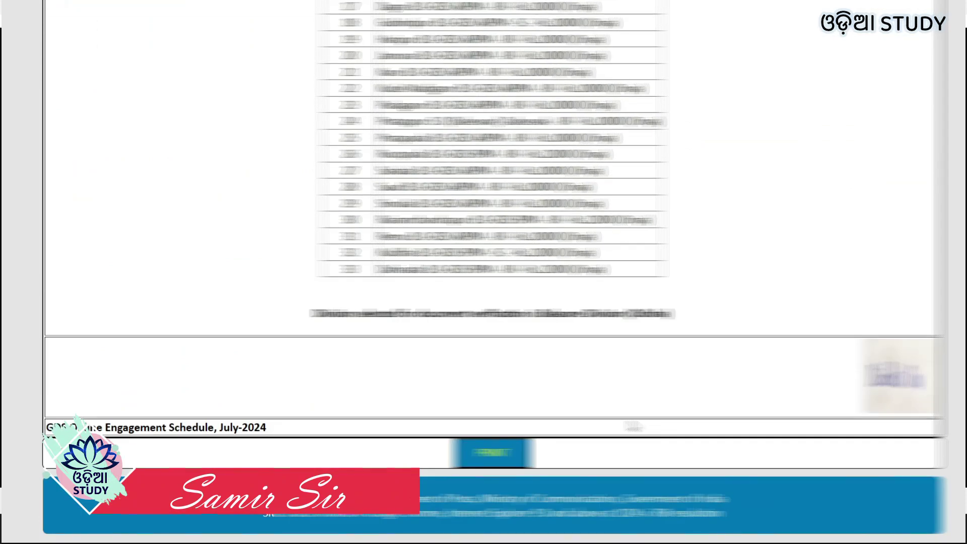